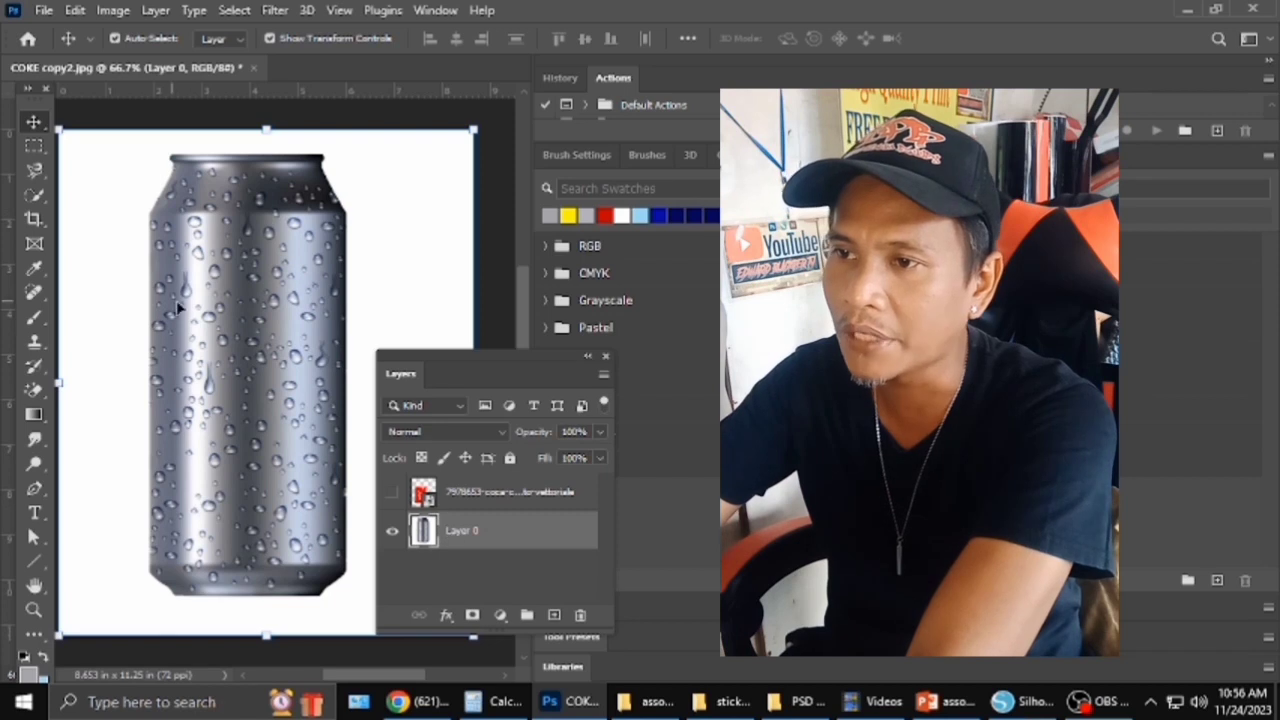
Select the white background around the can with the Magic Wand tool and invert the selection onto the can.
click(35, 196)
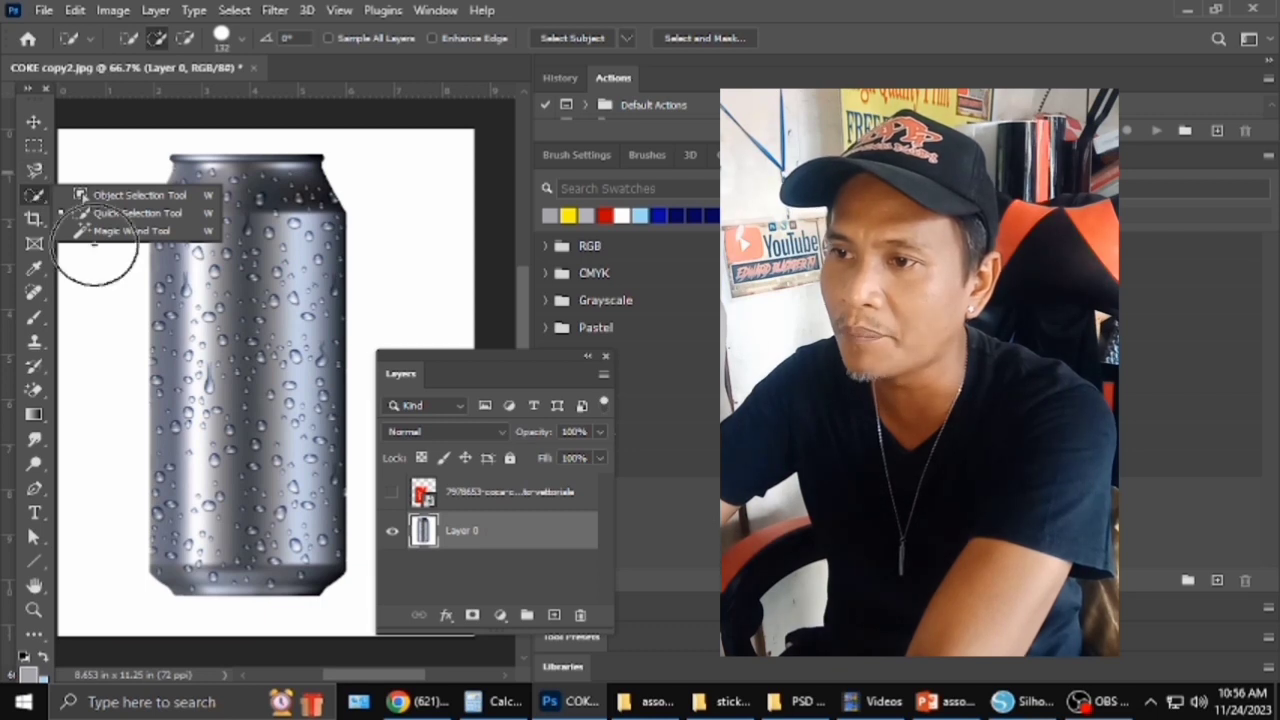
click(93, 231)
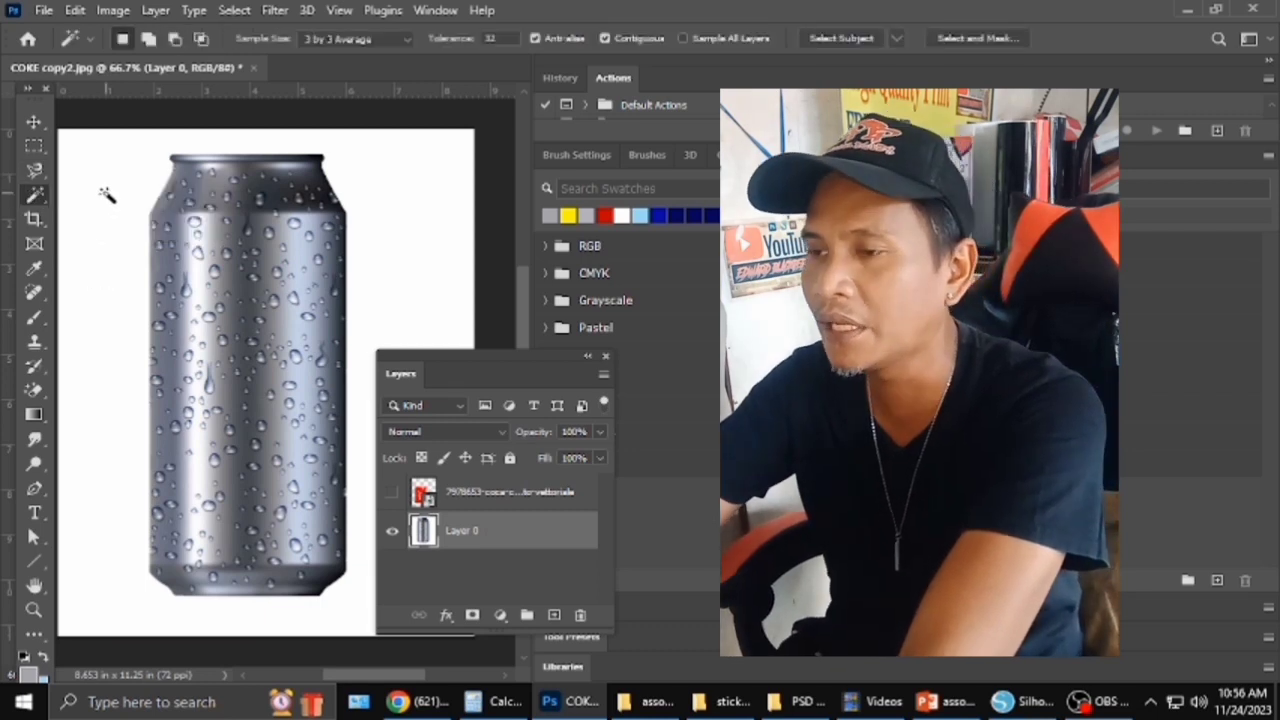
click(109, 200)
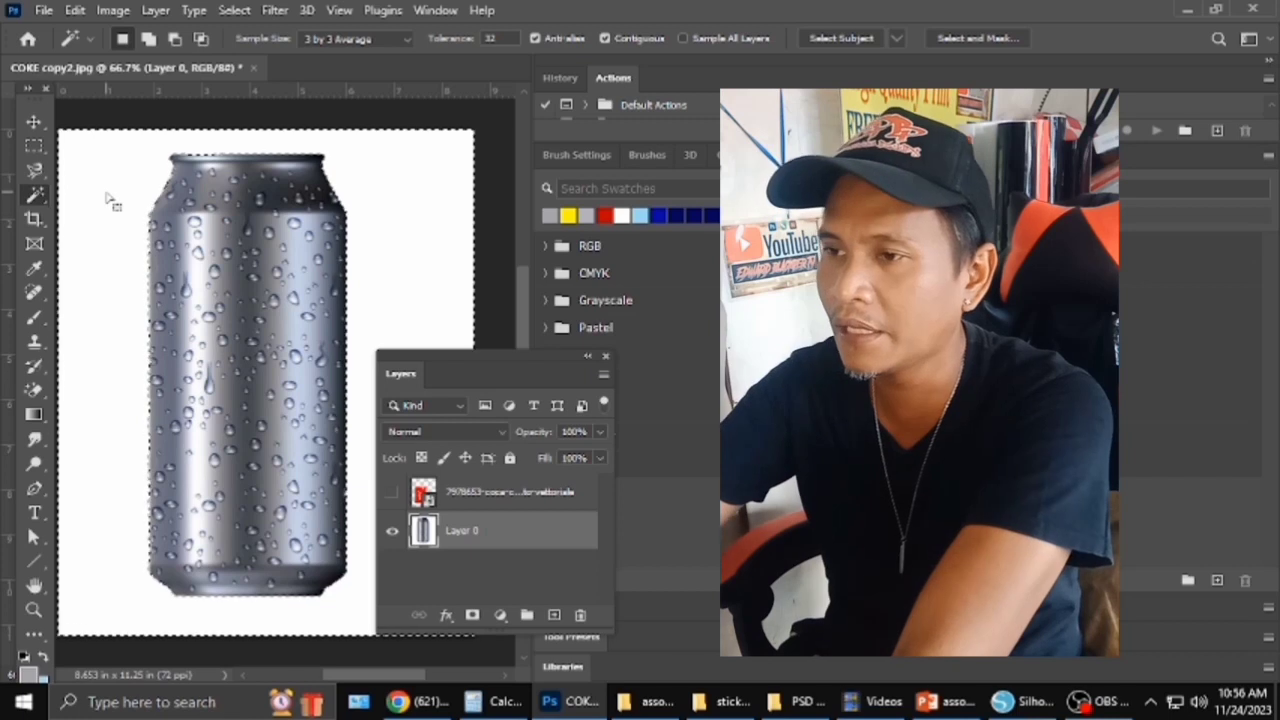
right_click(107, 197)
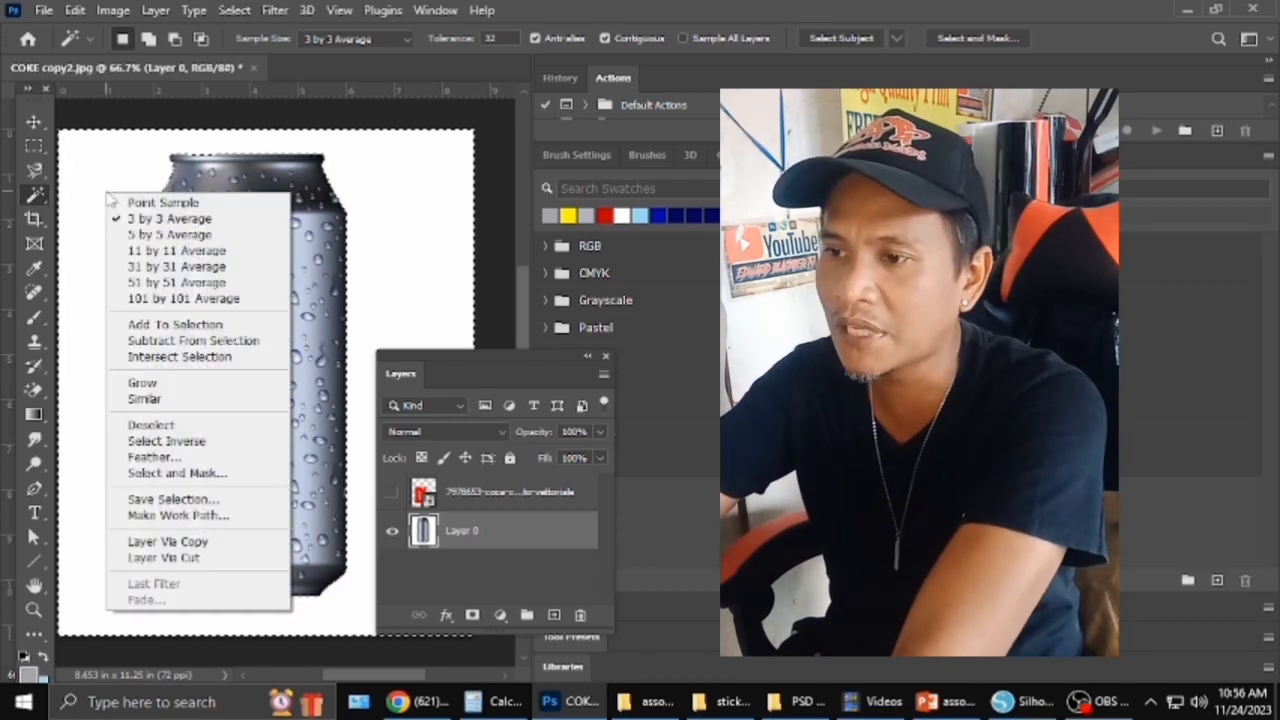
click(233, 441)
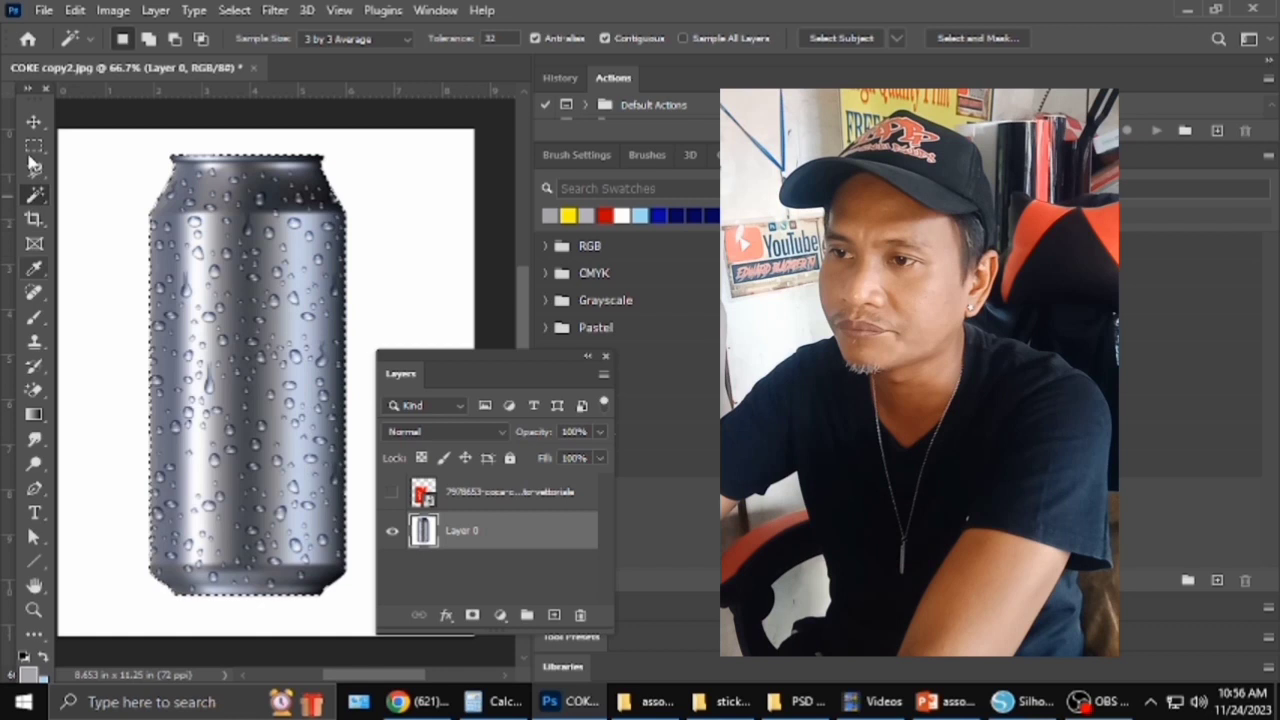
Clear the selection around the can.
click(33, 121)
click(33, 145)
key(ctrl+d)
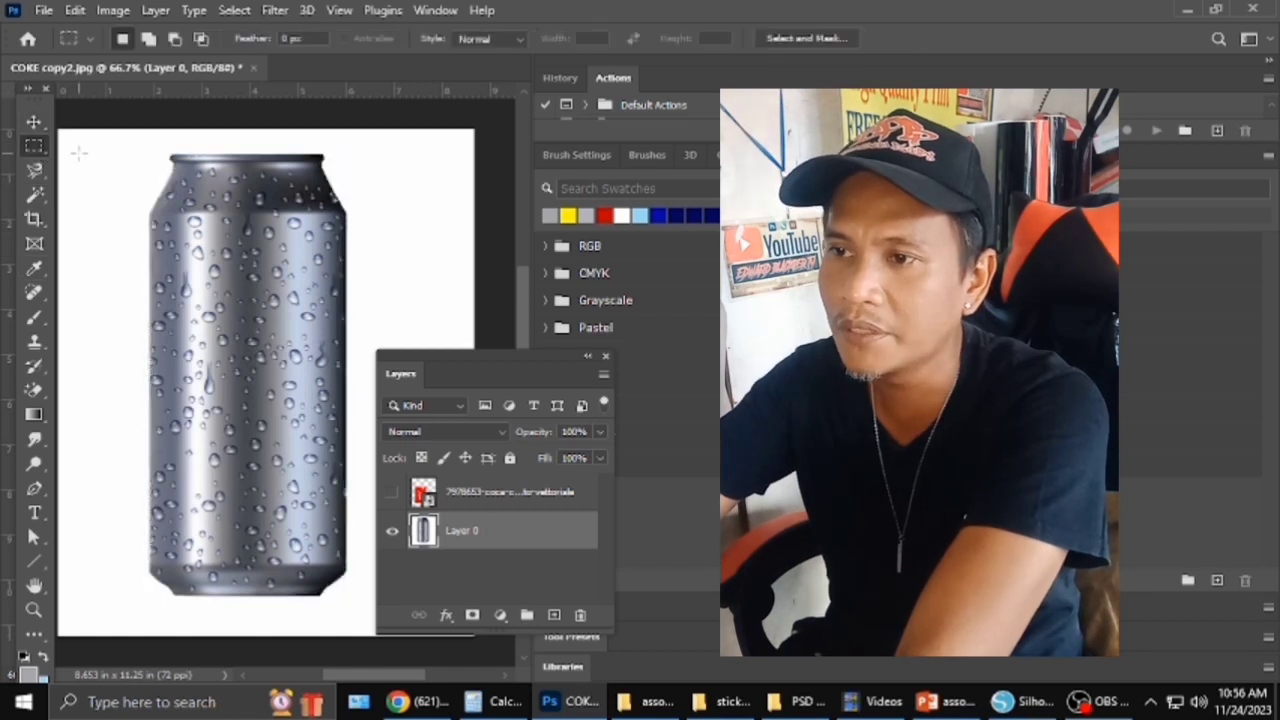
click(41, 224)
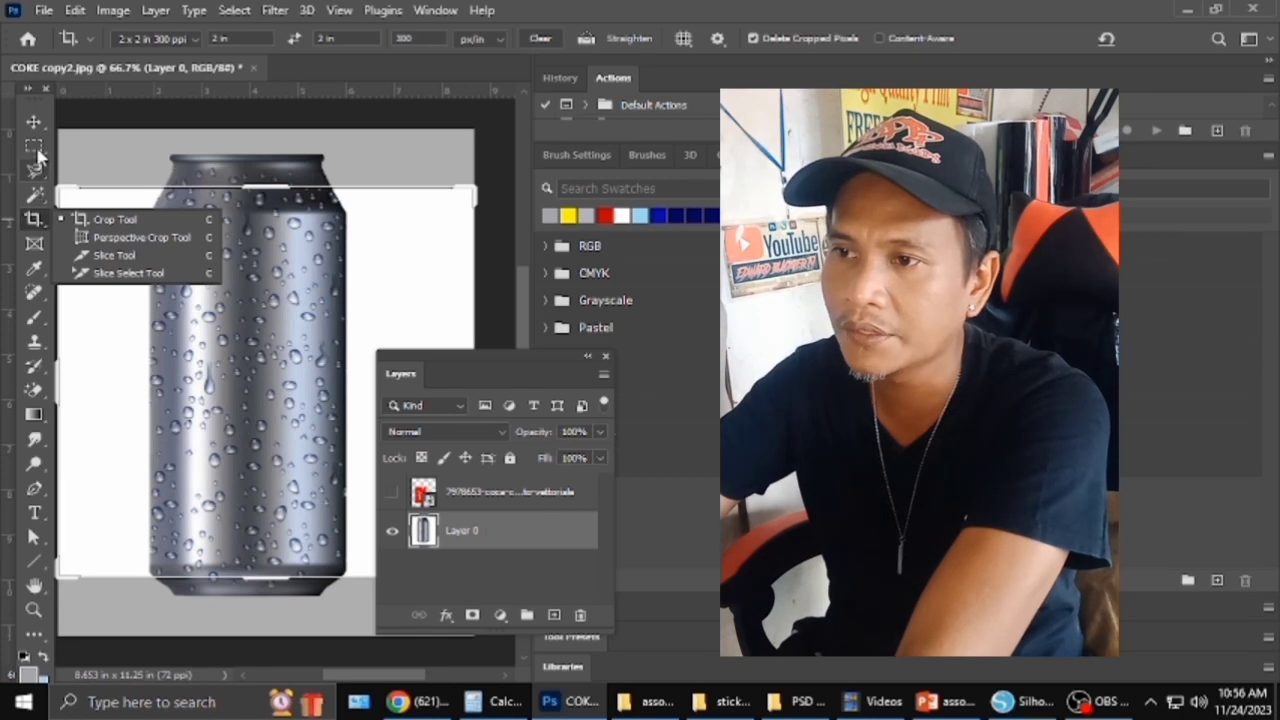
click(34, 246)
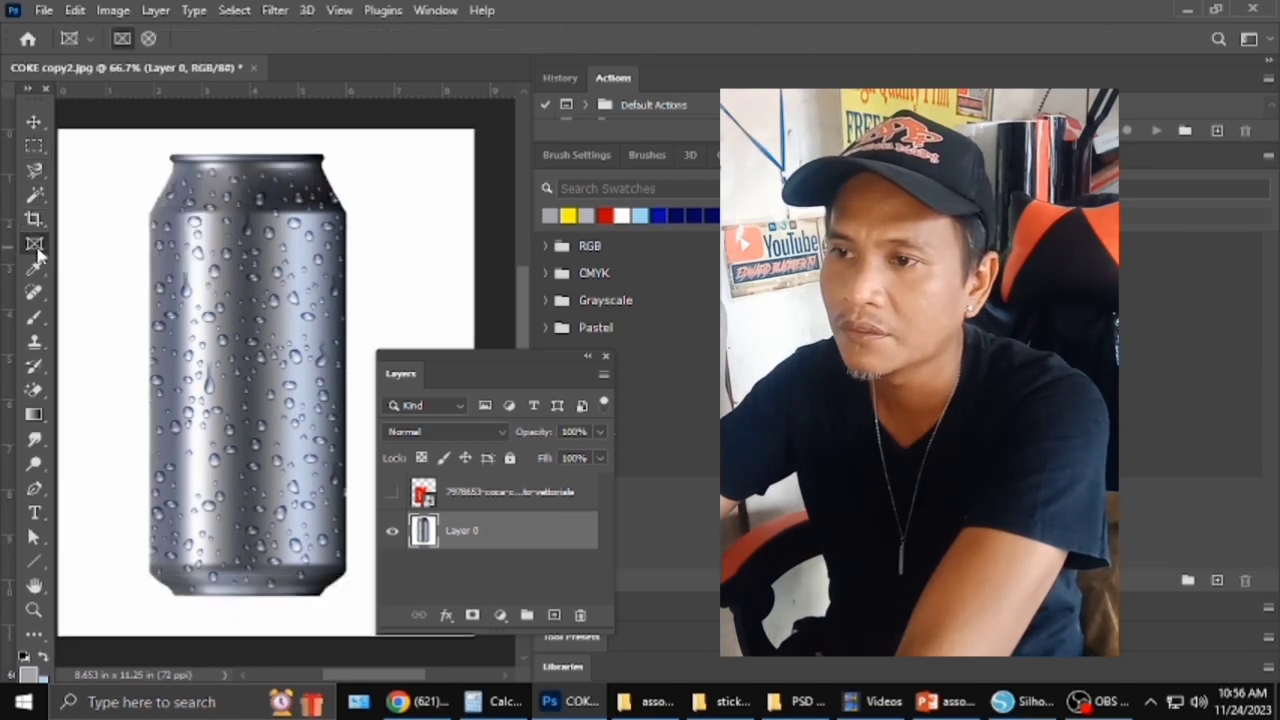
click(41, 224)
click(41, 224)
Select the whole can with the Quick Selection tool and copy it to a new layer.
right_click(35, 196)
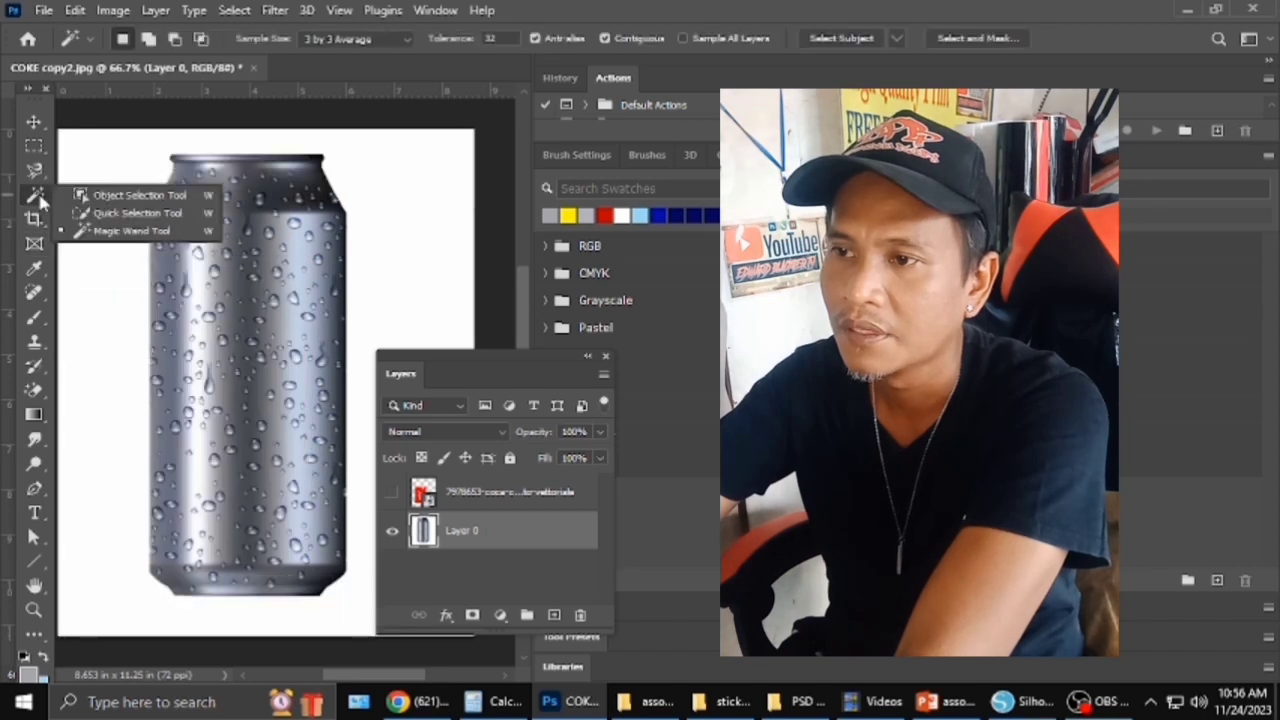
click(103, 205)
mouse_move(234, 212)
mouse_down()
mouse_move(219, 200)
mouse_move(289, 364)
mouse_move(245, 525)
mouse_up()
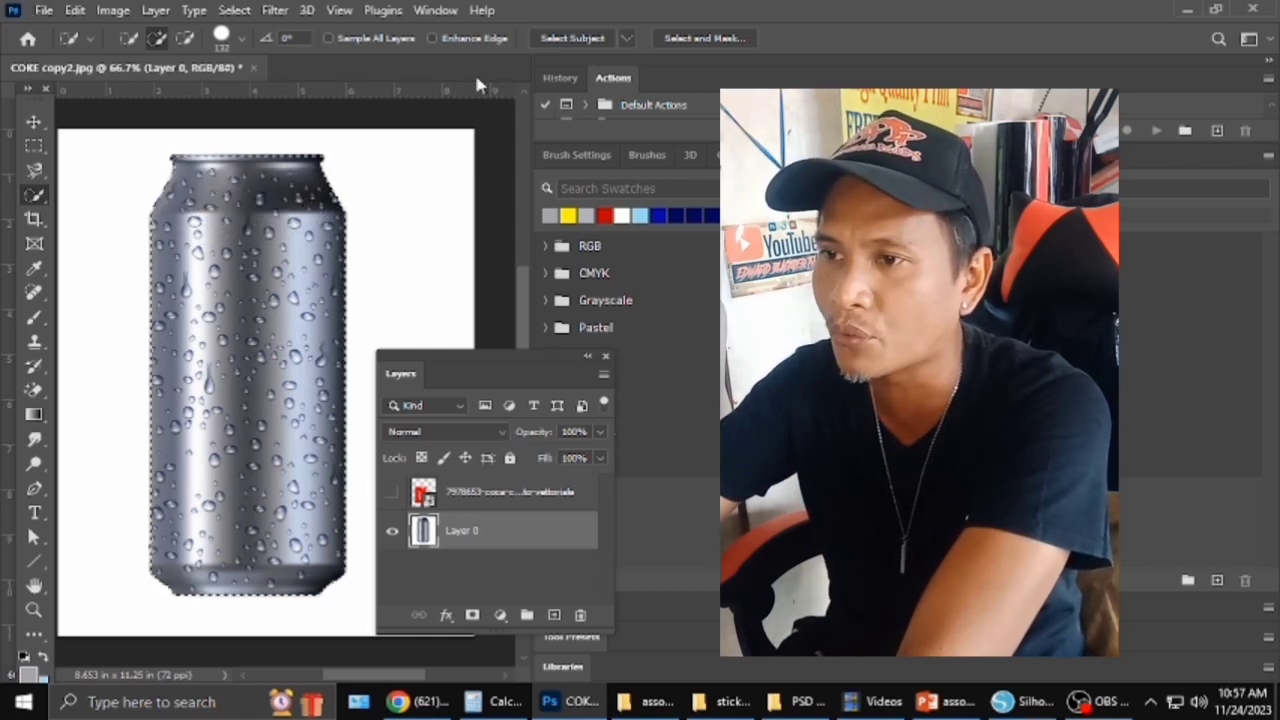
right_click(33, 199)
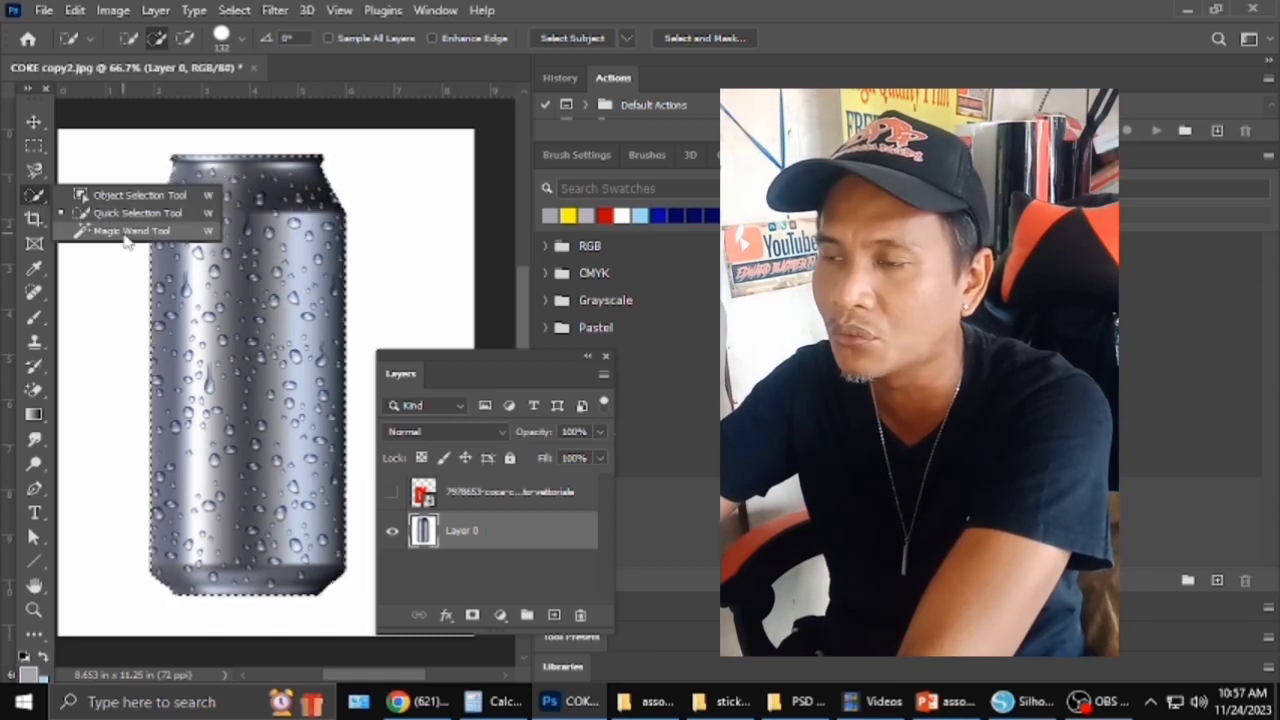
click(266, 199)
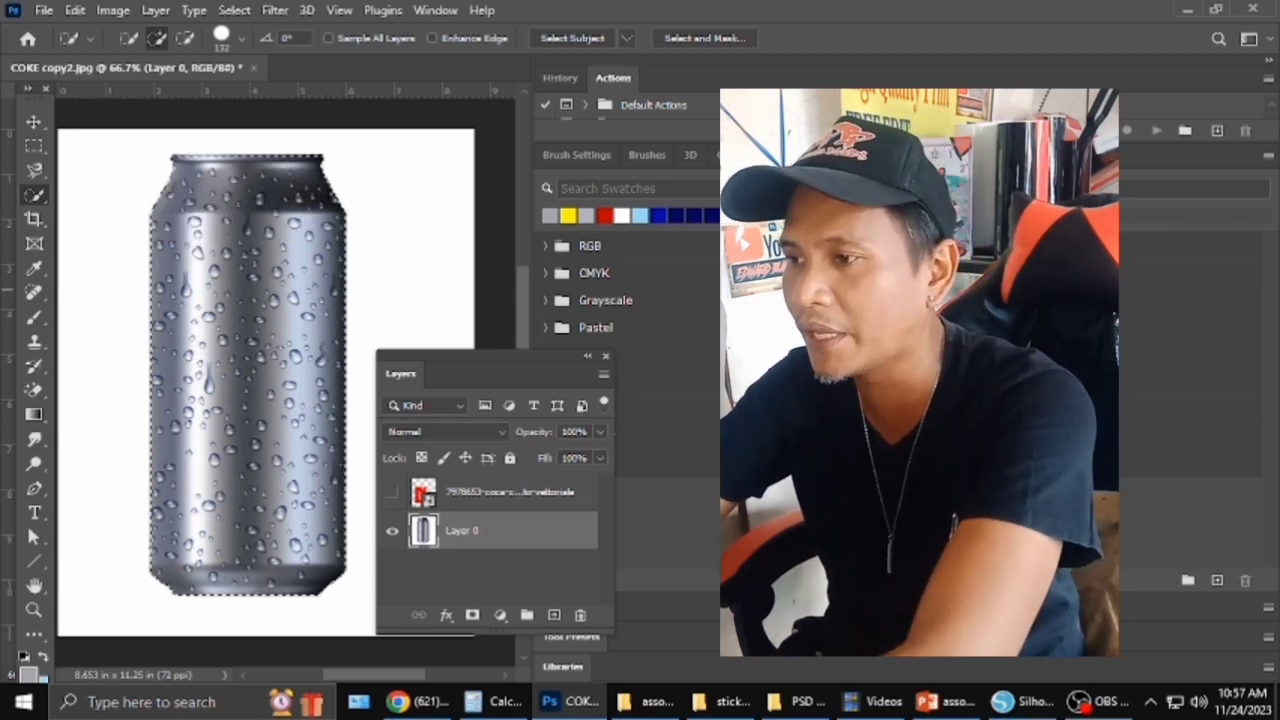
key(ctrl+j)
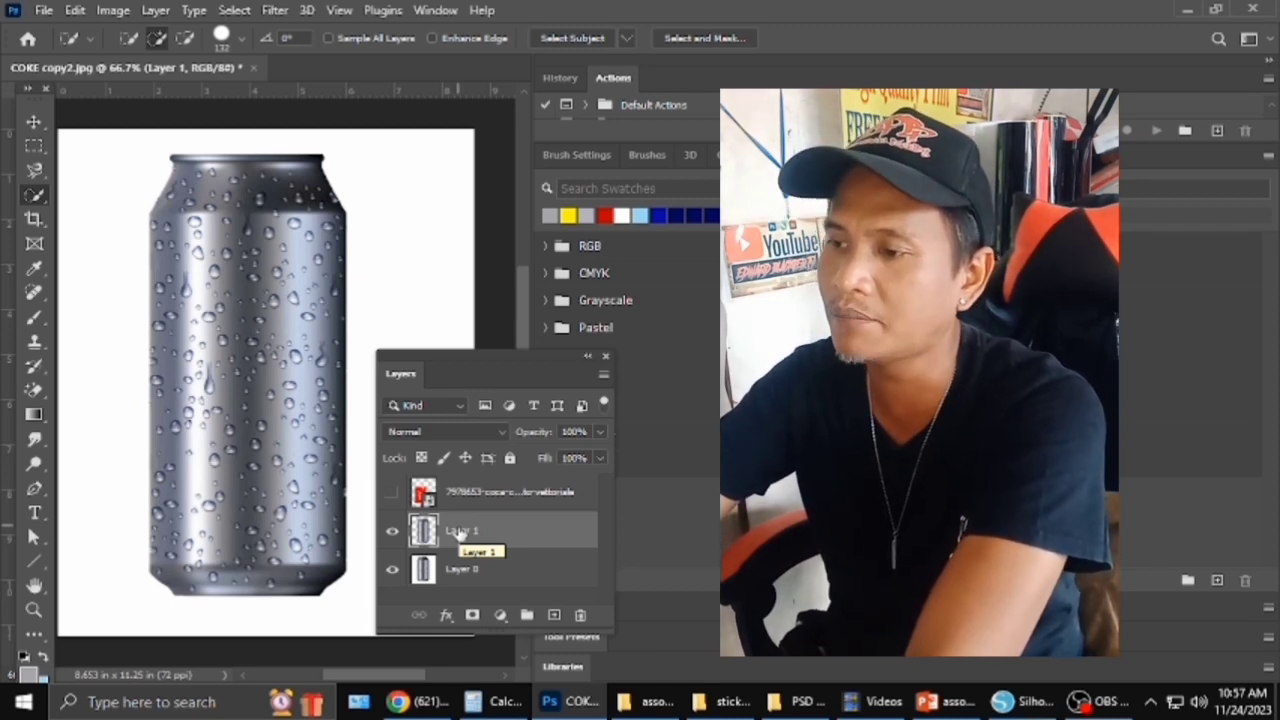
Show the Coca-Cola label layer and move the label over the upper part of the can.
click(395, 494)
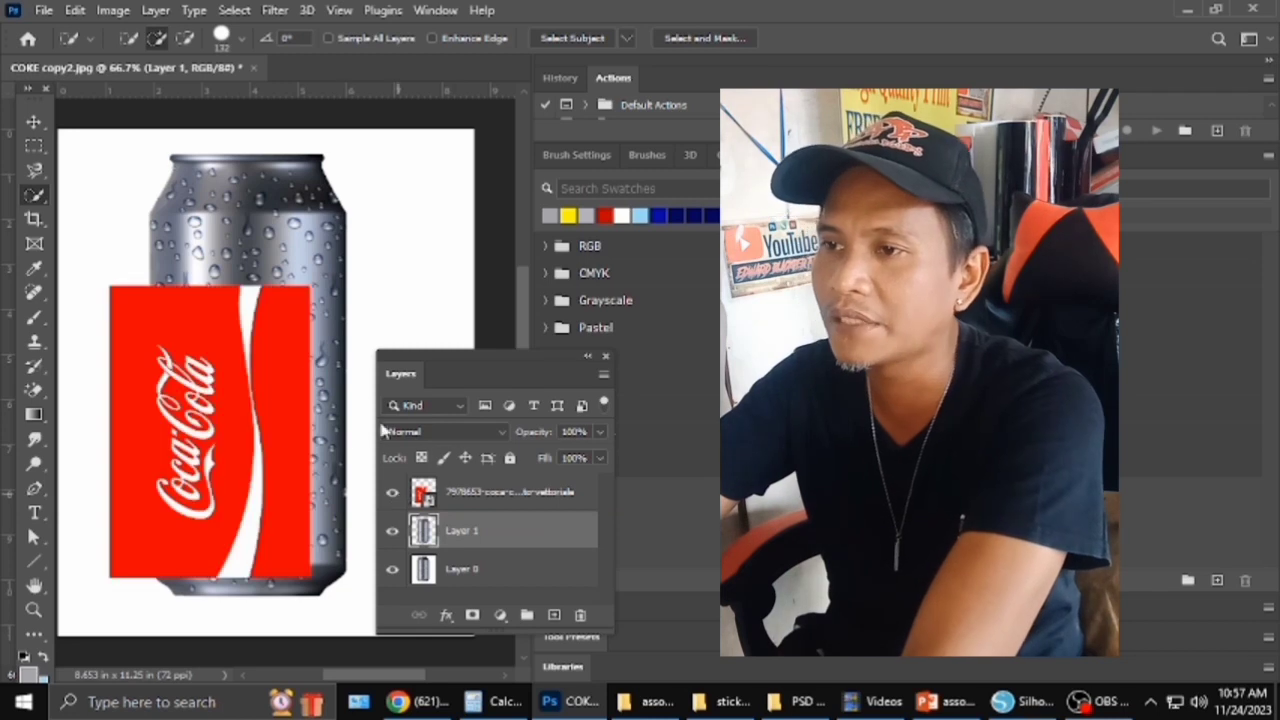
click(38, 123)
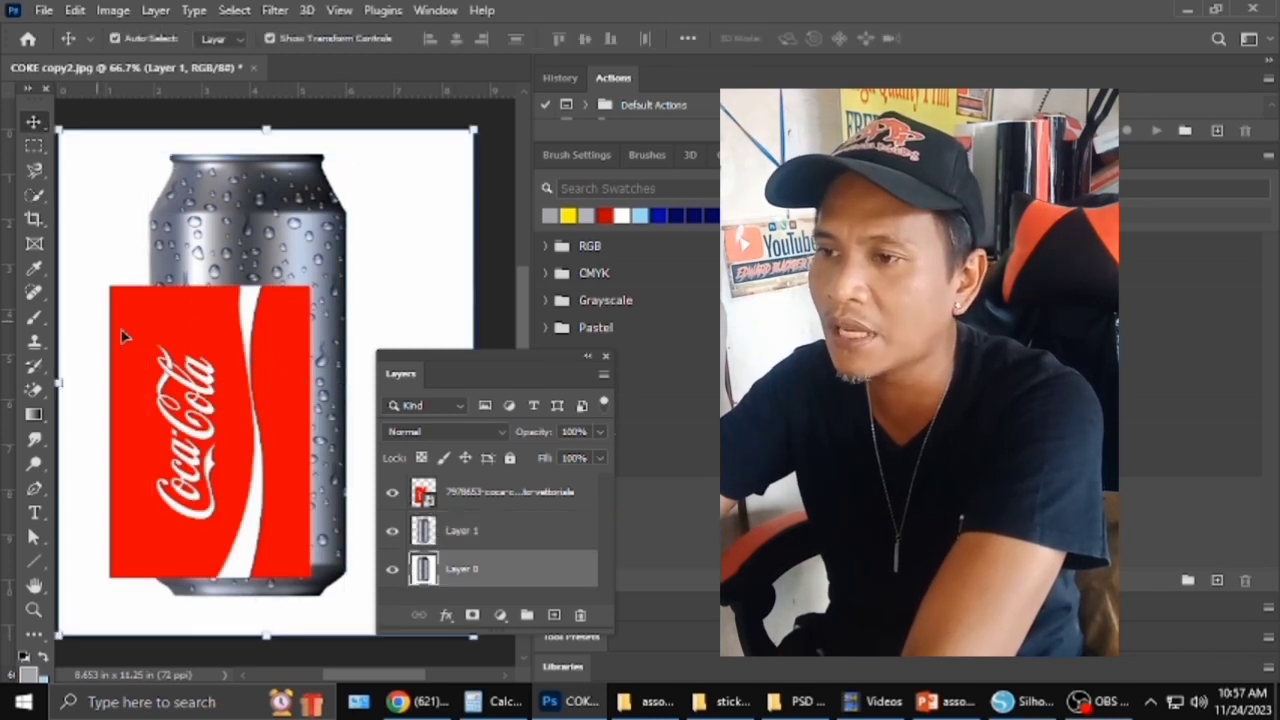
drag(174, 350, 230, 238)
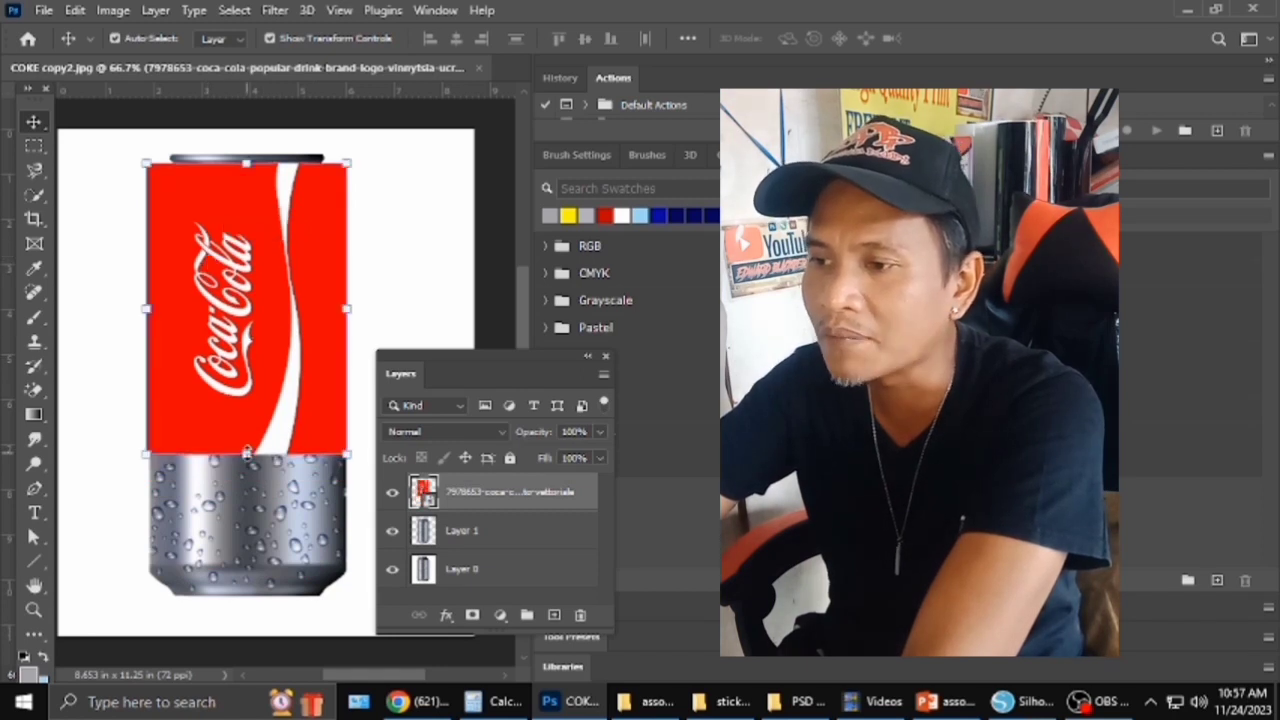
Stretch the Coca-Cola label down to the can's base, making it about 9.42 in long, and apply the transform.
click(246, 452)
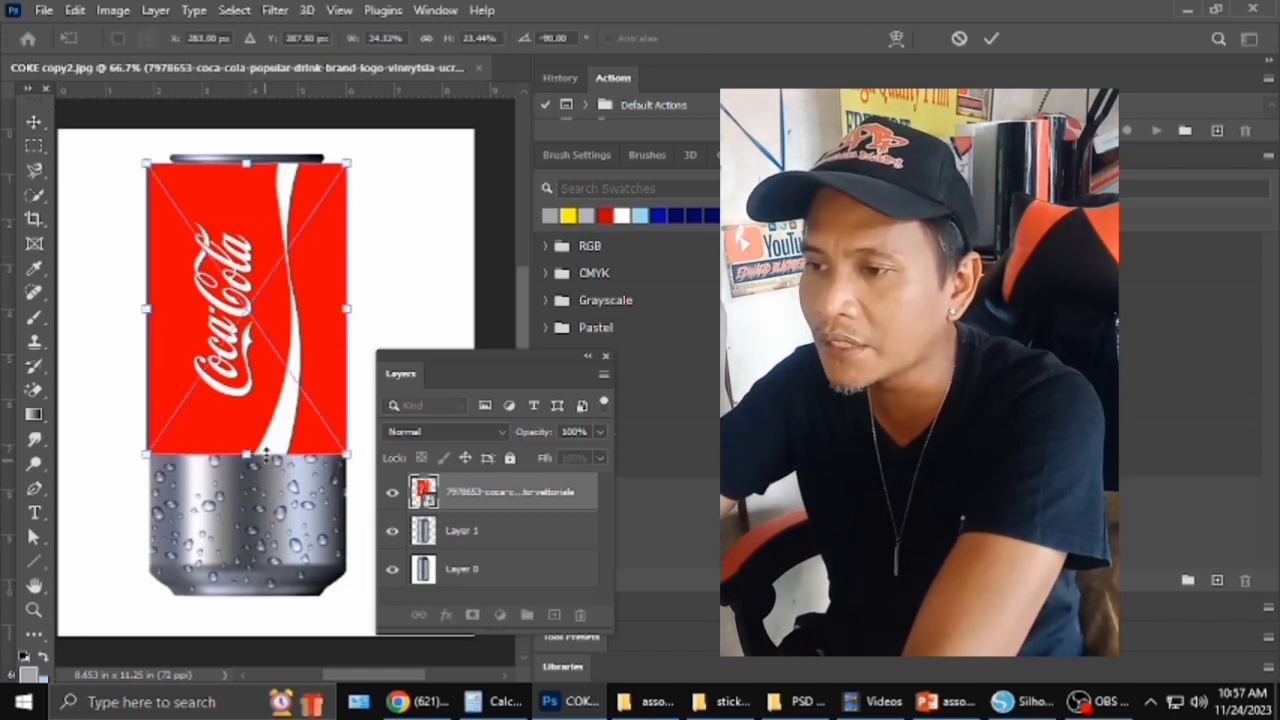
drag(245, 454, 240, 588)
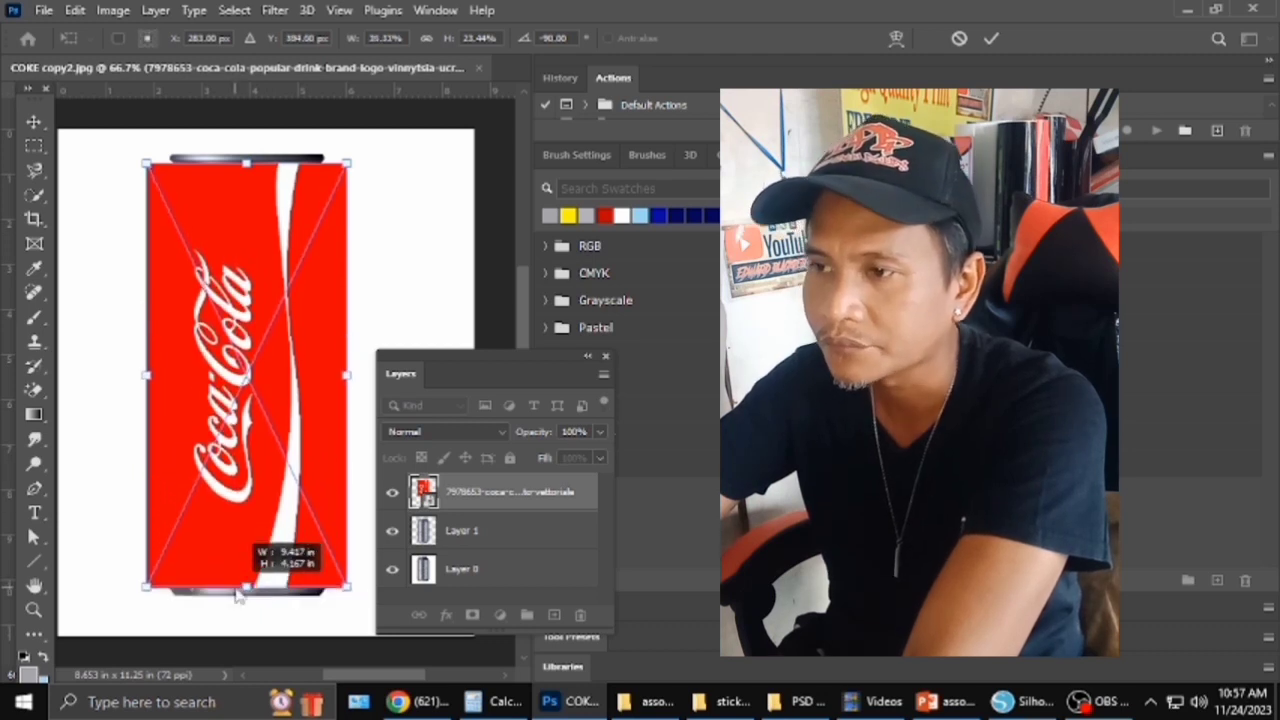
click(34, 122)
Lower the label layer's fill to 36% to preview the can beneath it, and restore the fill to 100%.
click(600, 460)
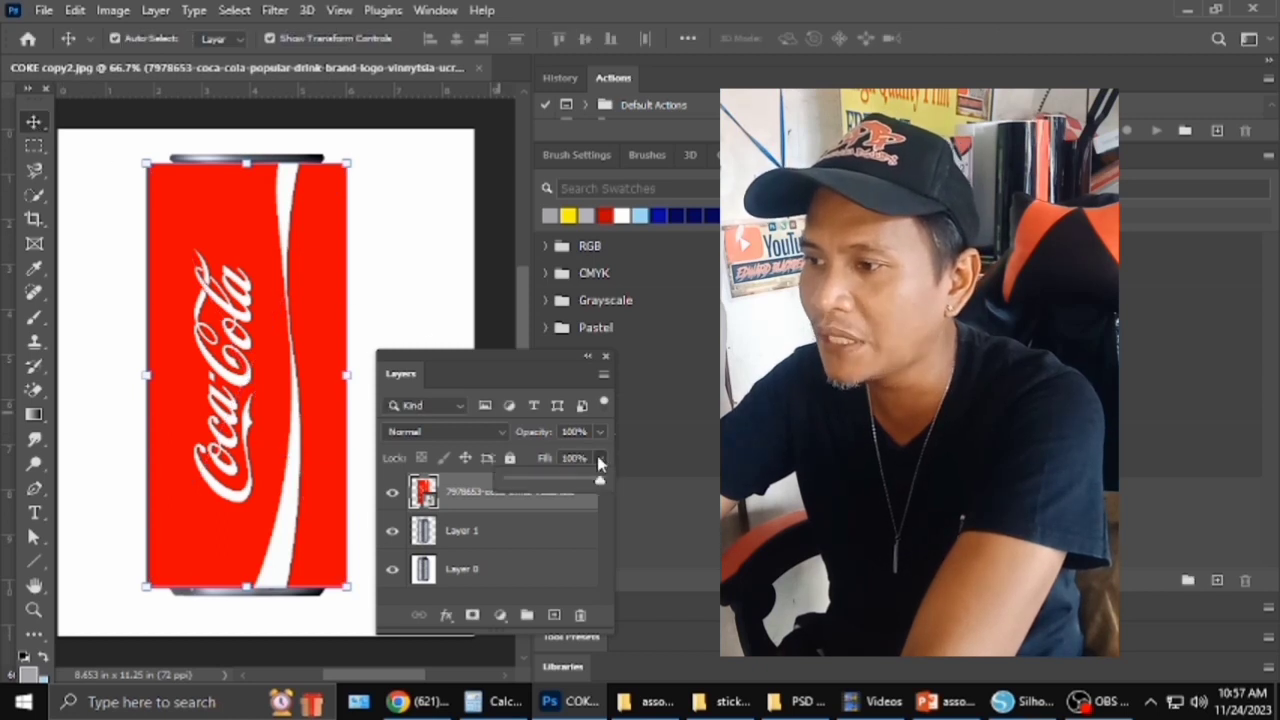
drag(570, 481, 545, 483)
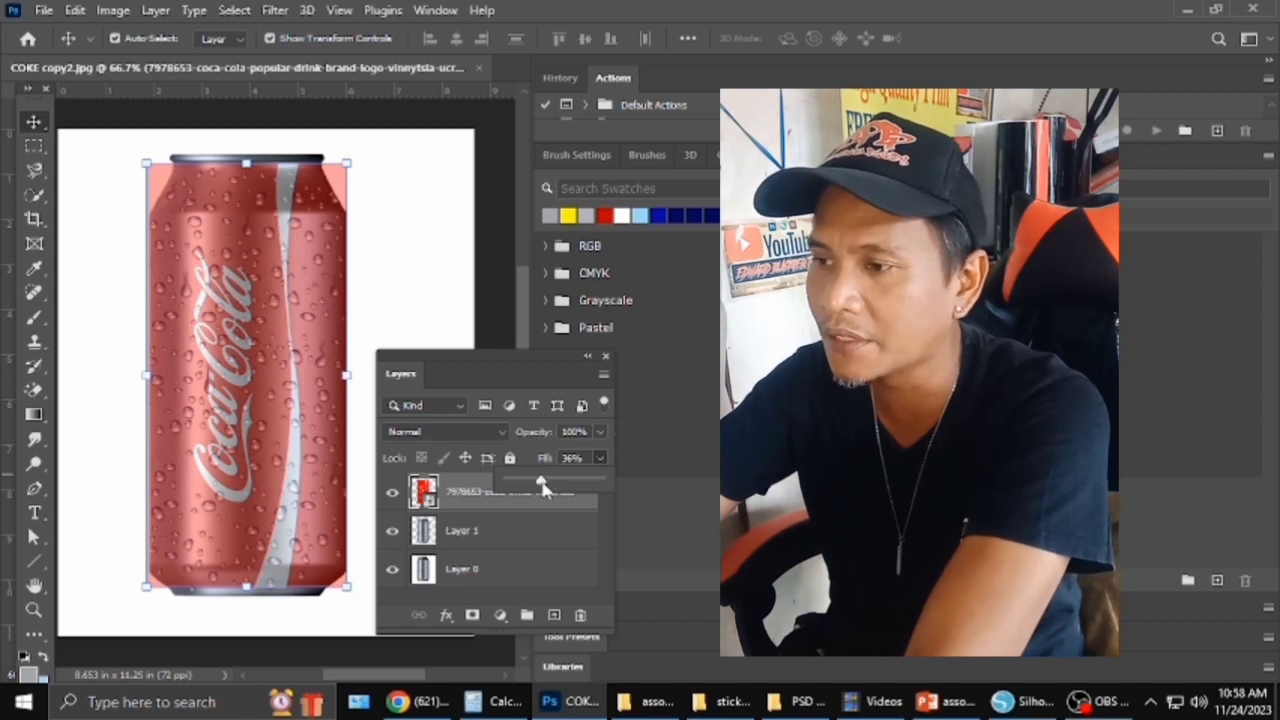
drag(543, 485, 604, 480)
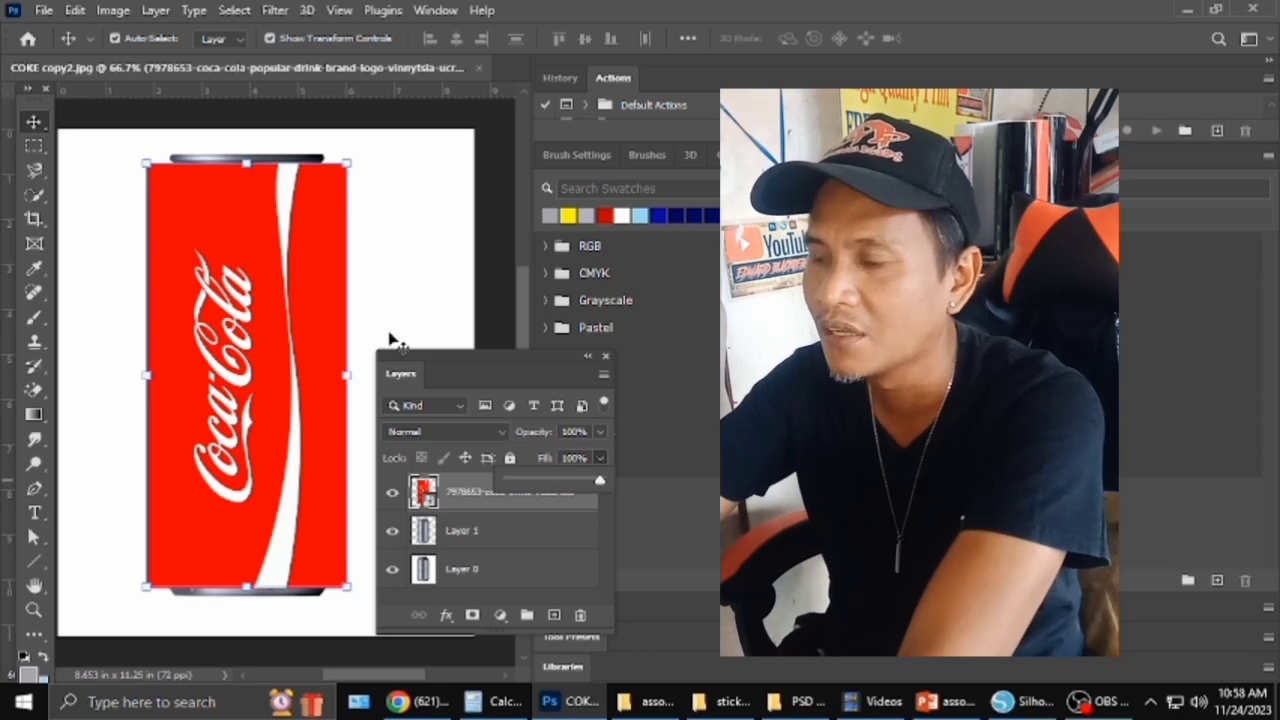
click(483, 508)
Move Layer 1 above the Coca-Cola label layer and nudge the can slightly left to line up with the label.
drag(477, 542, 475, 492)
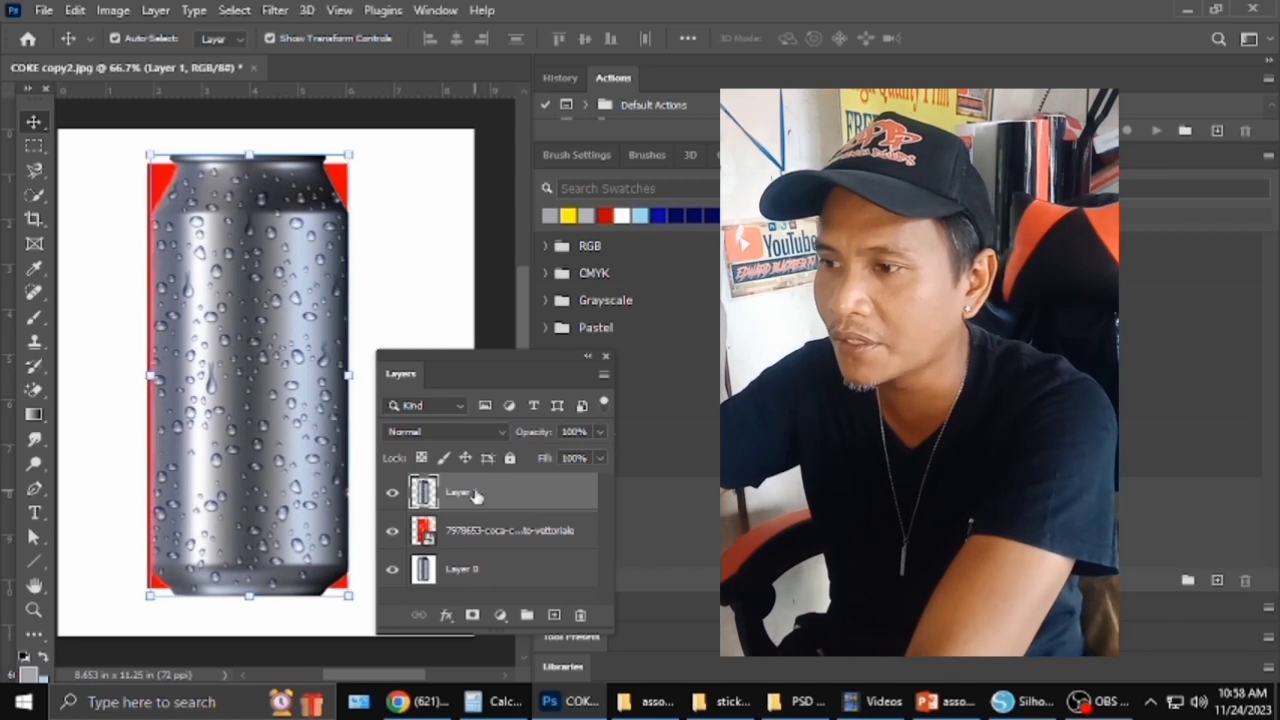
key(Left)
key(Left)
key(Left)
key(Left)
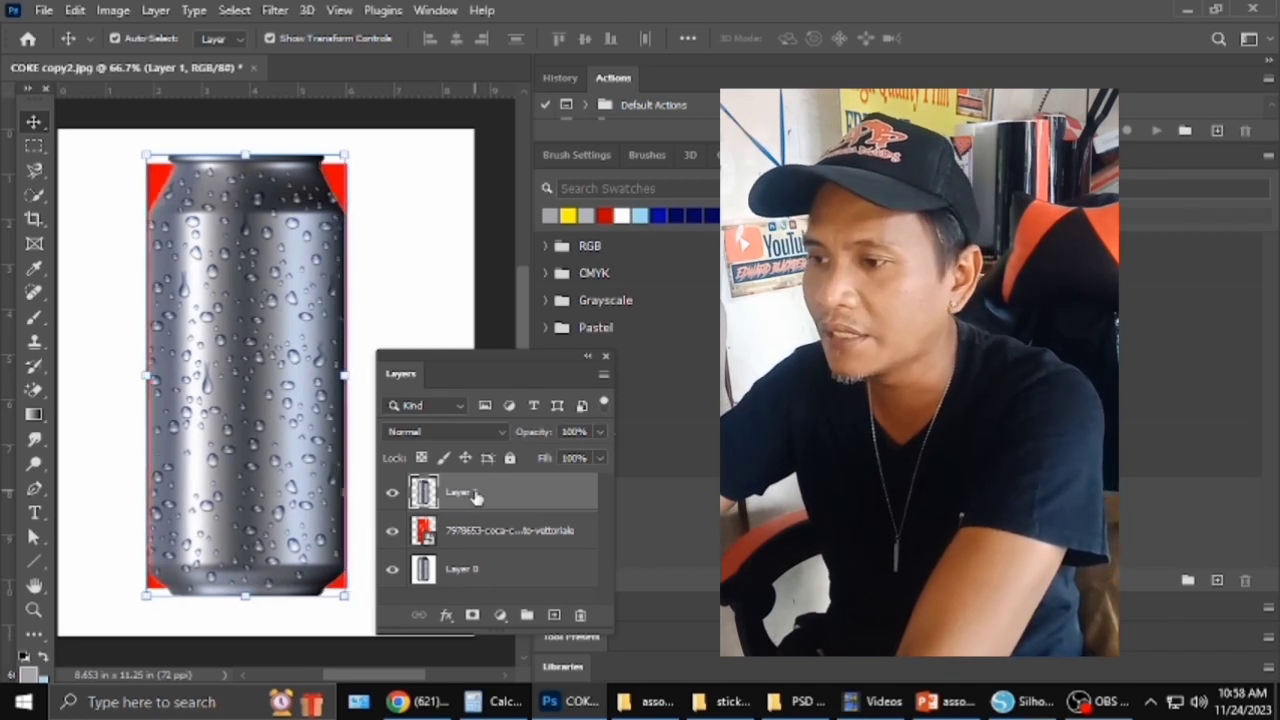
Set the blending mode of Layer 1 to Multiply.
click(503, 434)
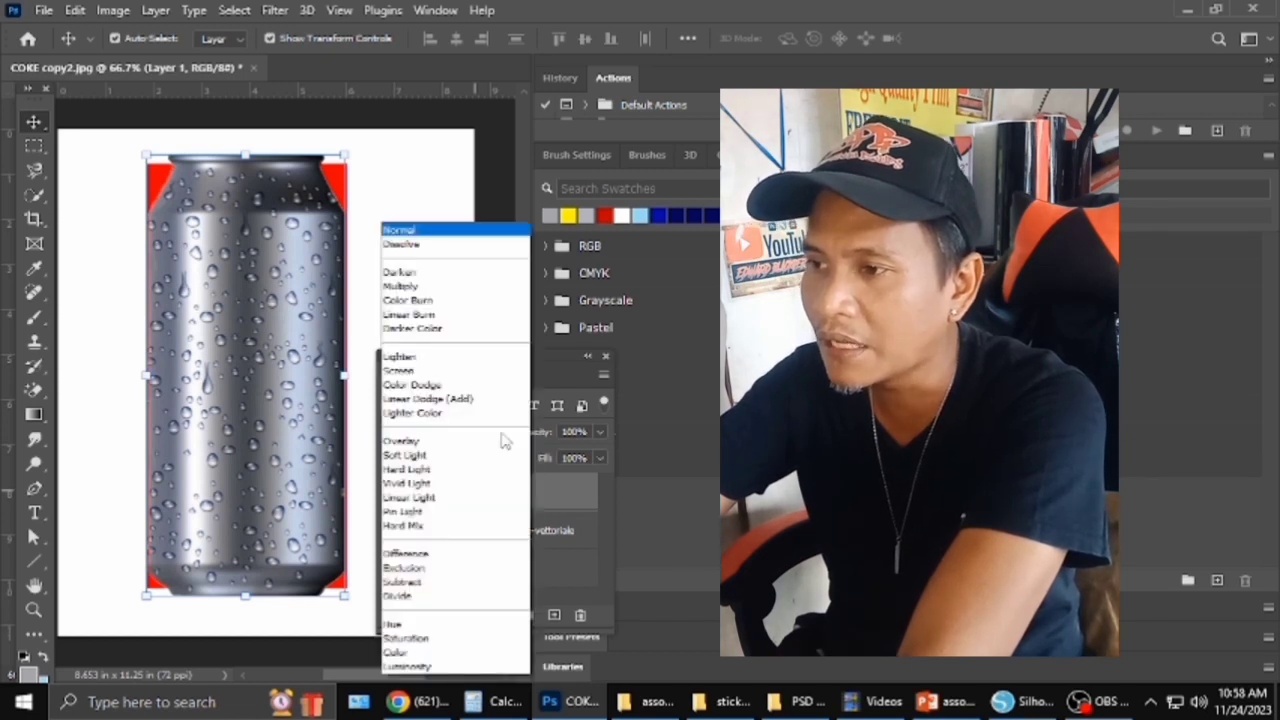
click(414, 288)
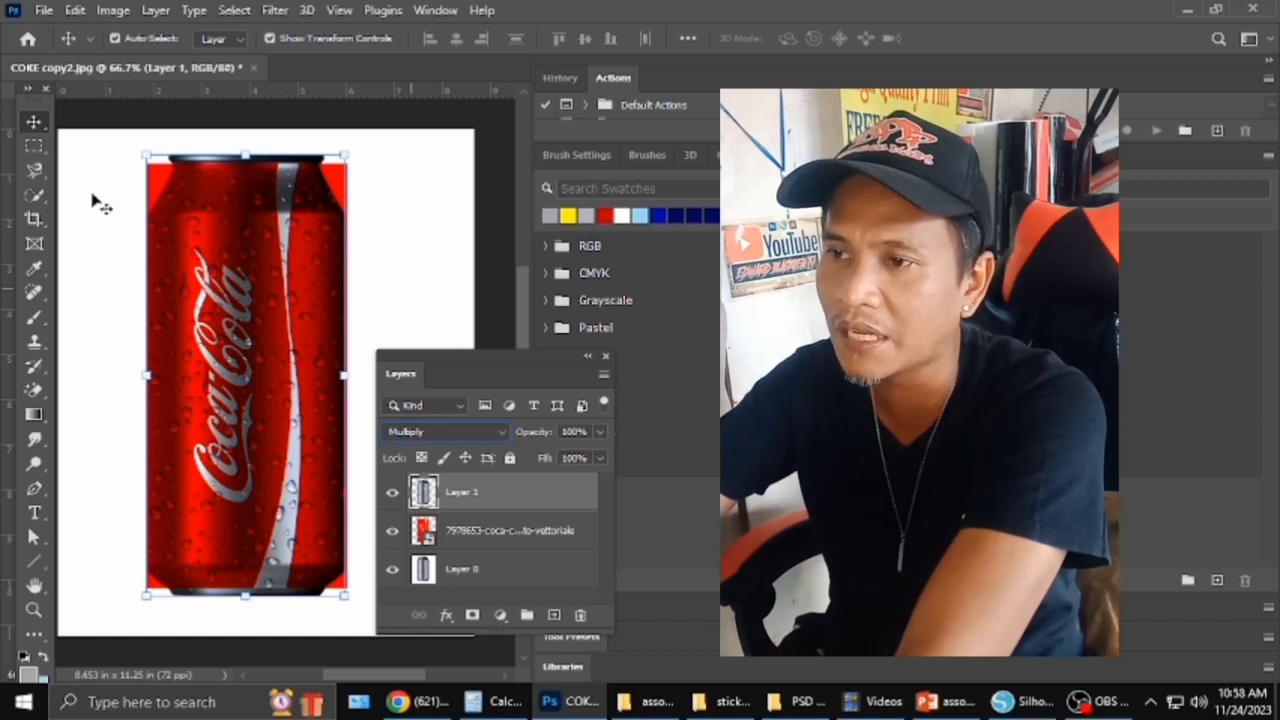
Select the can on Layer 1 with the Quick Selection tool.
click(34, 195)
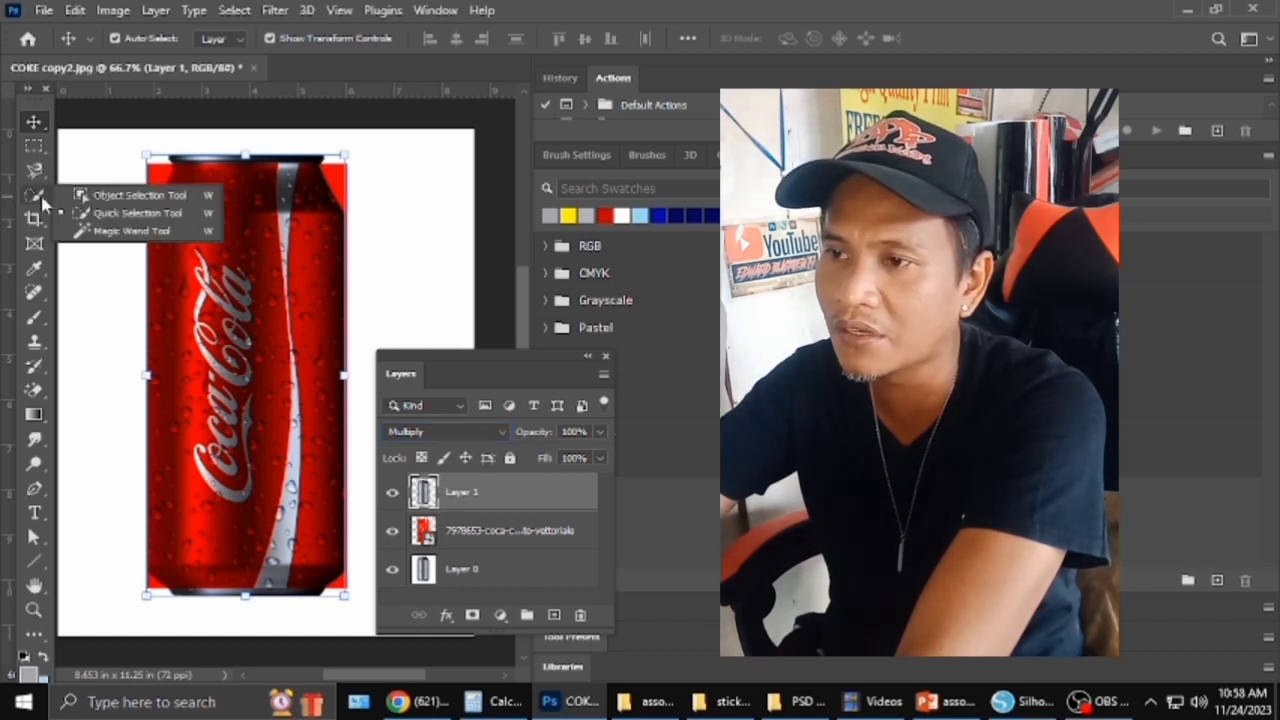
click(110, 218)
mouse_move(200, 200)
mouse_down()
mouse_move(243, 400)
mouse_move(251, 614)
mouse_move(296, 555)
mouse_up()
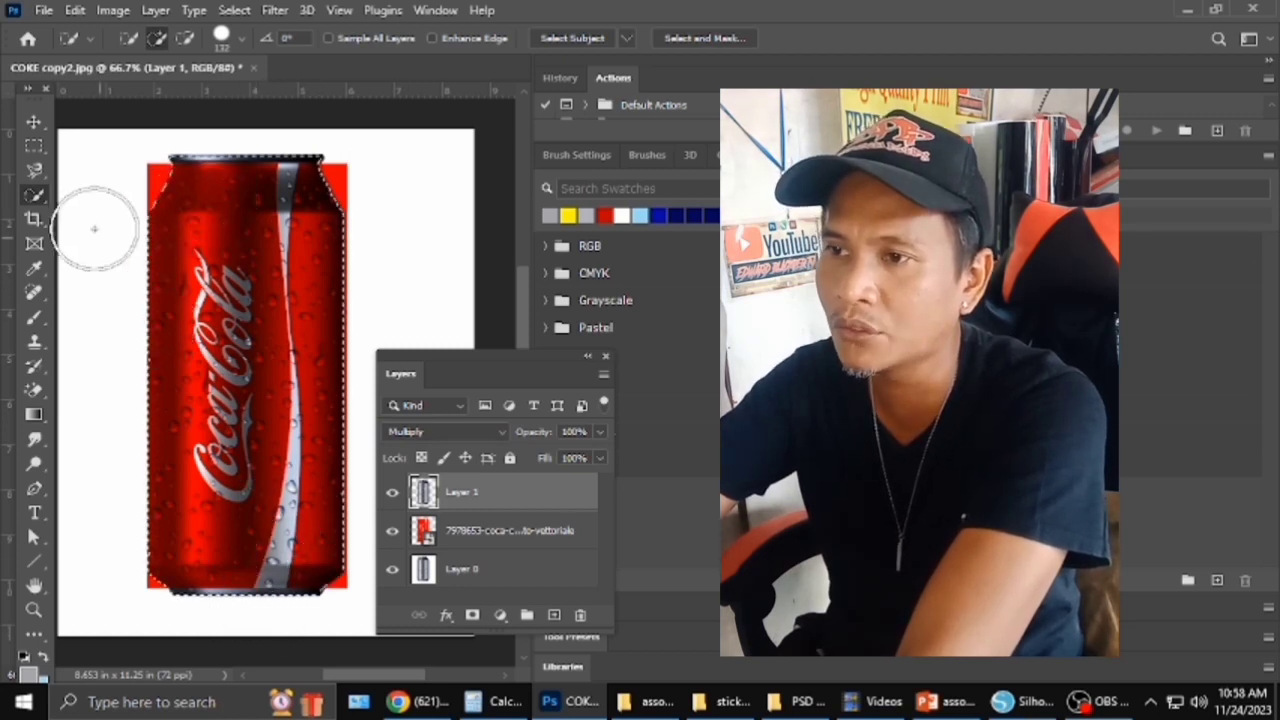
click(35, 148)
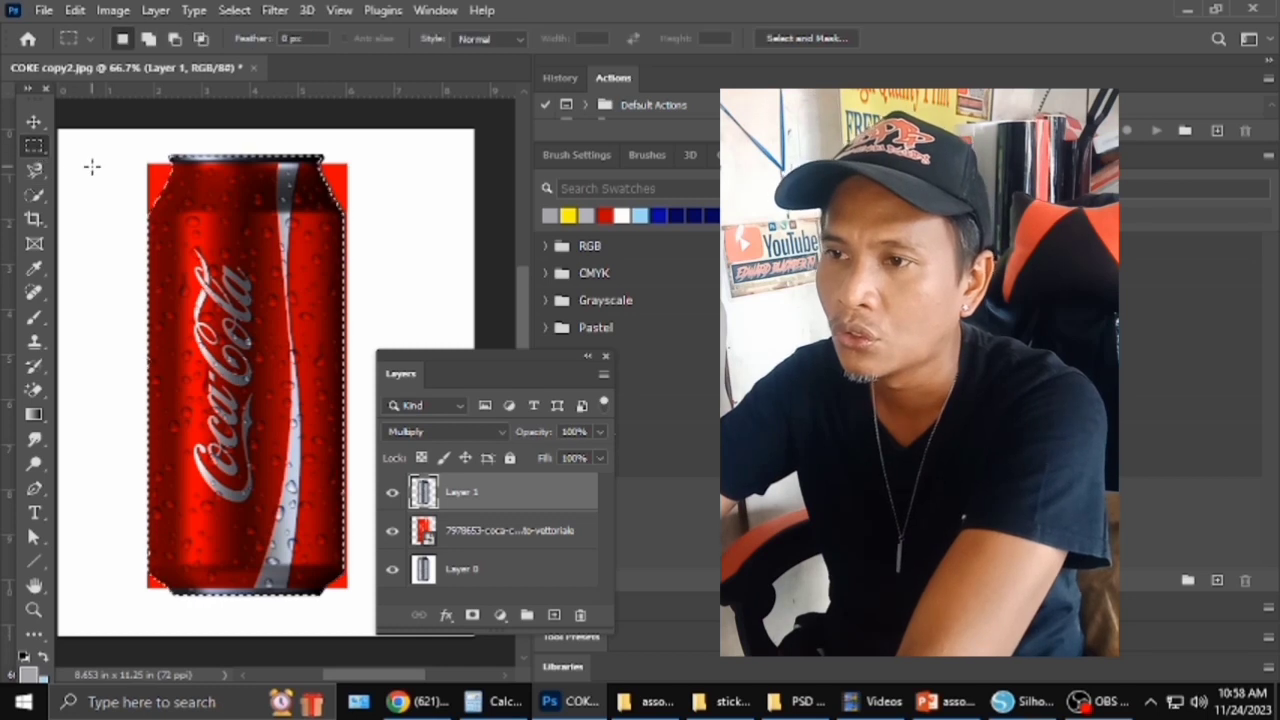
click(36, 123)
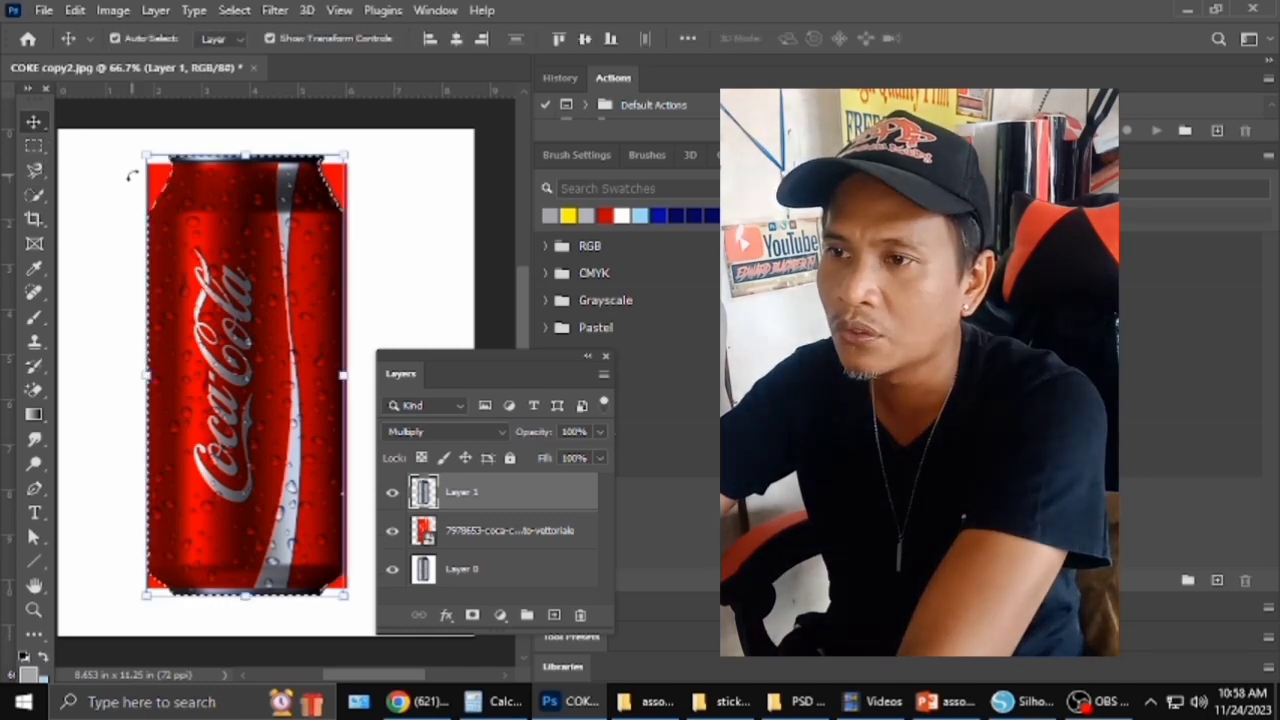
click(131, 176)
Select the area outside the can on Layer 1 with the Magic Wand tool and invert the selection.
click(40, 199)
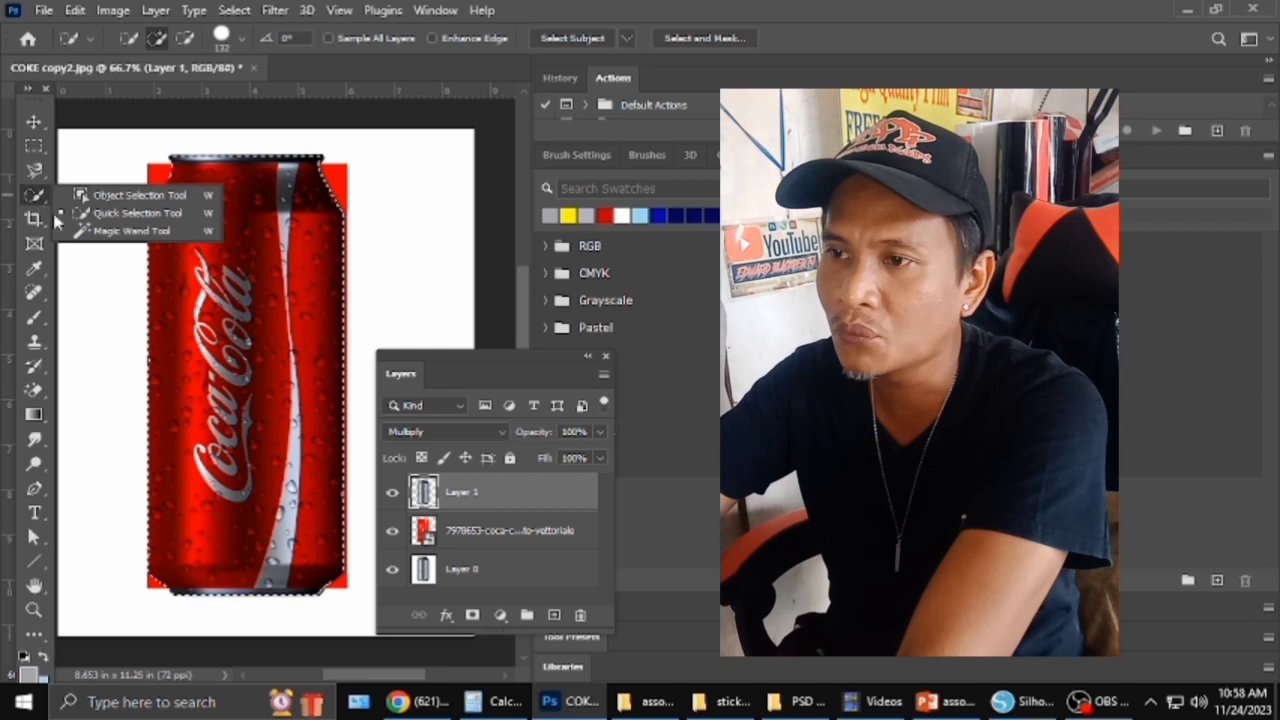
click(92, 232)
click(90, 221)
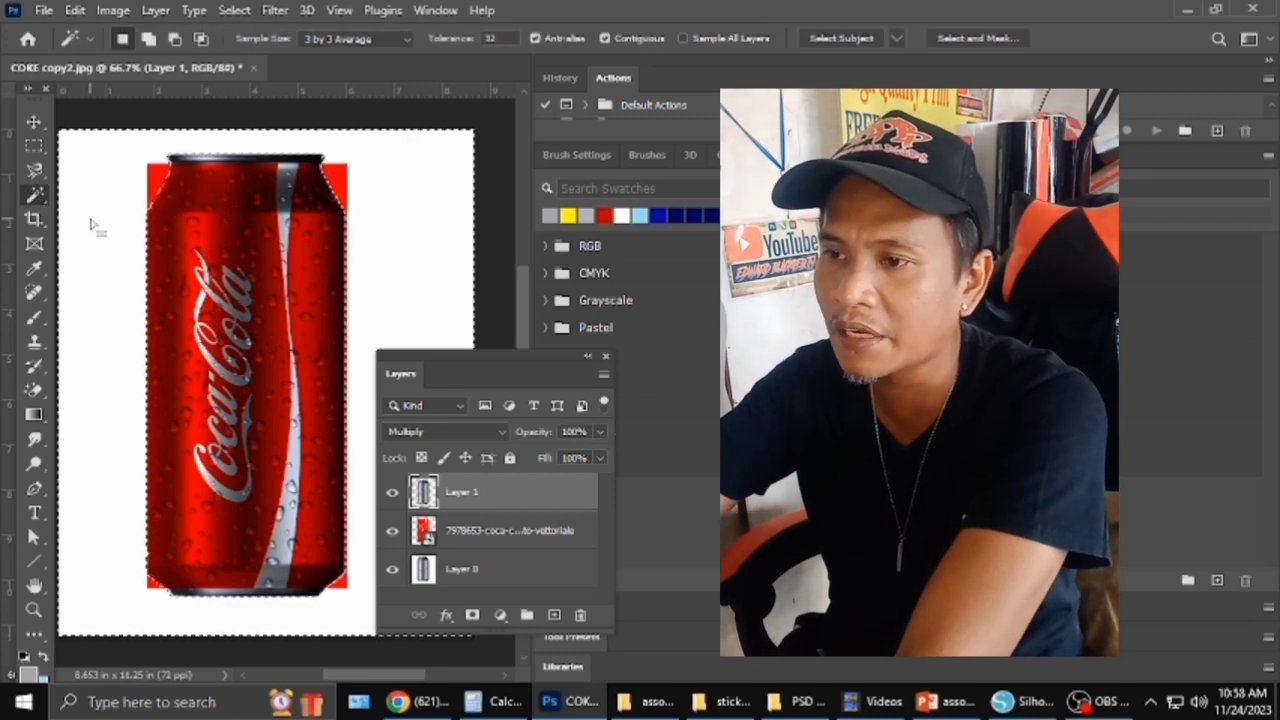
right_click(90, 222)
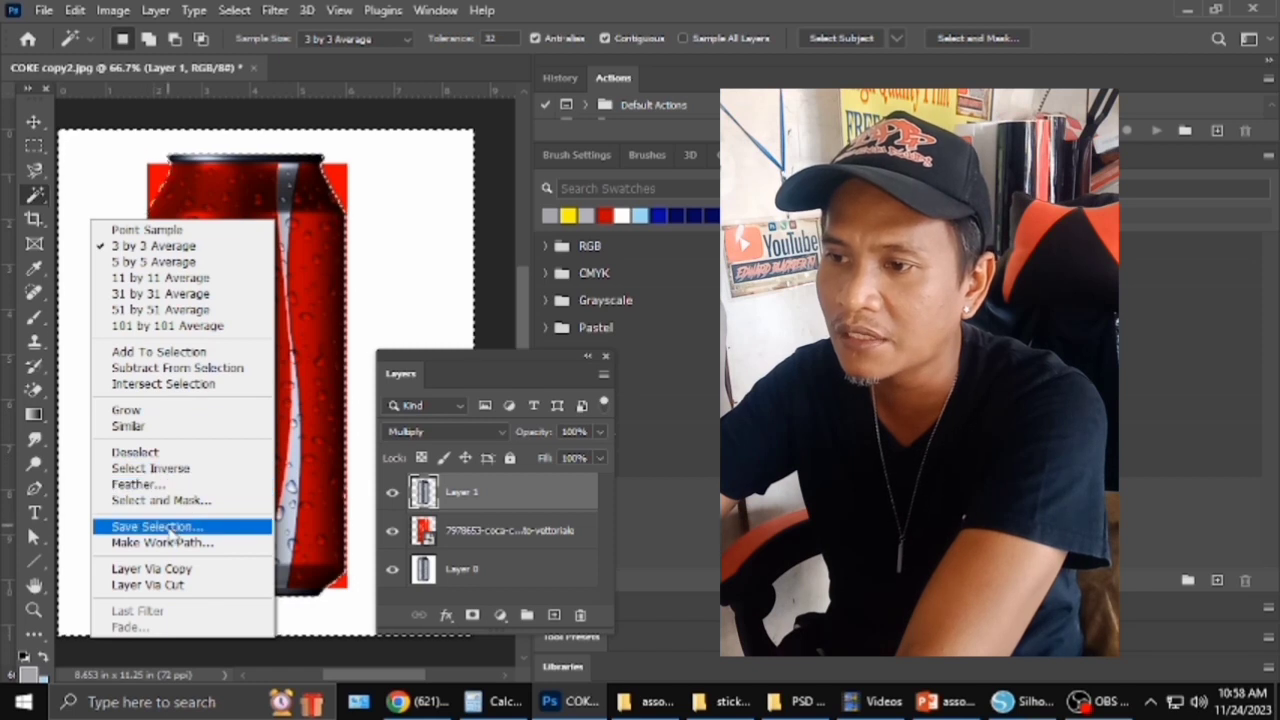
click(150, 468)
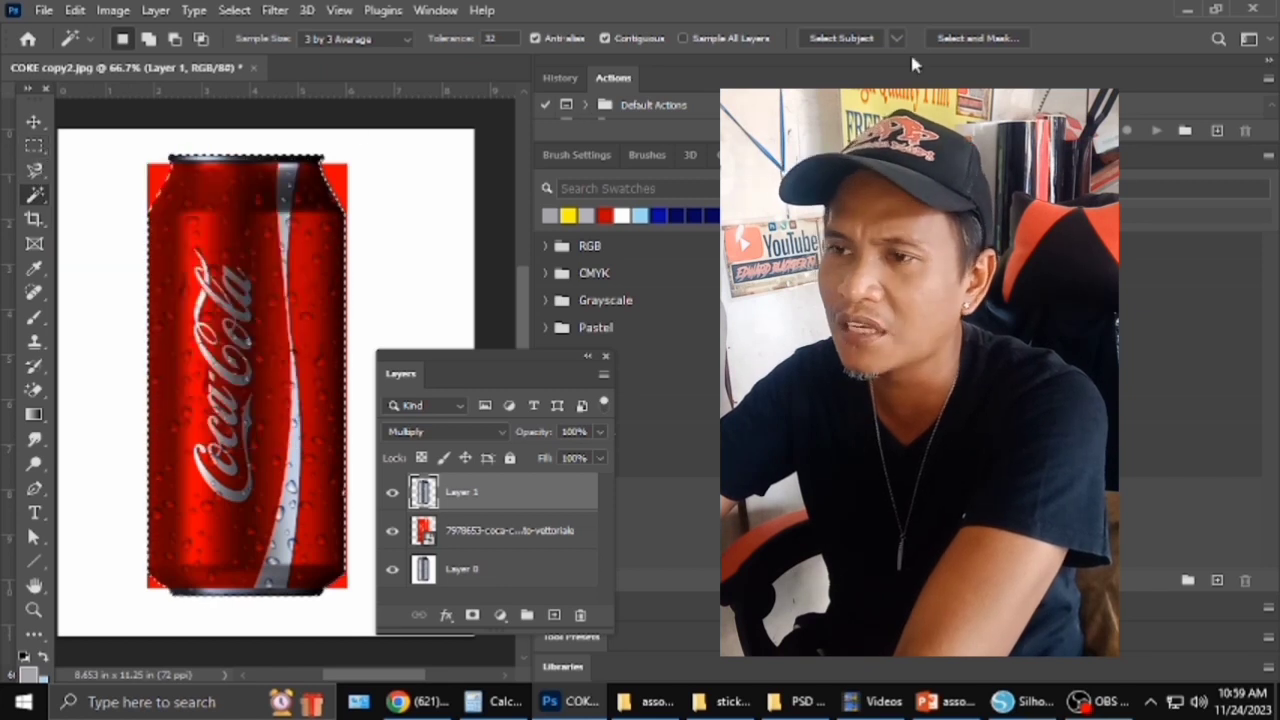
Refine the can selection on Layer 1 with the Quick Selection tool, undoing the stroke that spills above the can's rim.
right_click(44, 195)
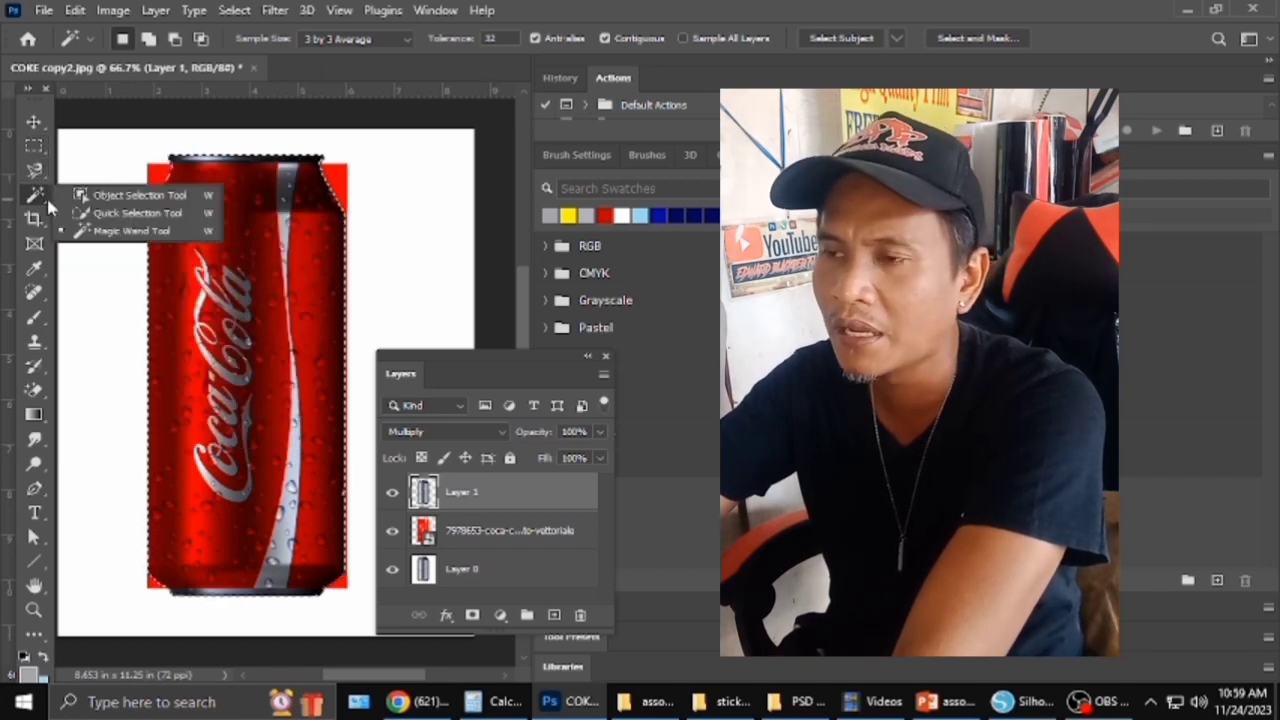
click(100, 214)
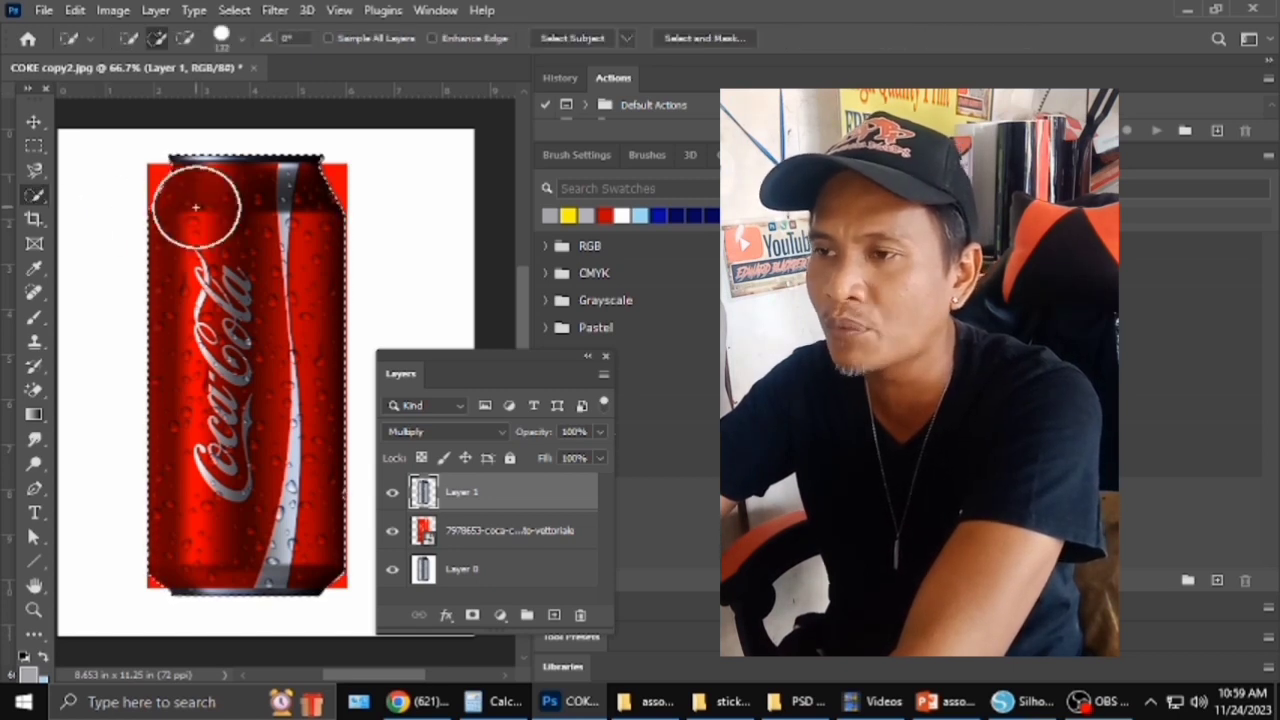
right_click(34, 195)
click(100, 213)
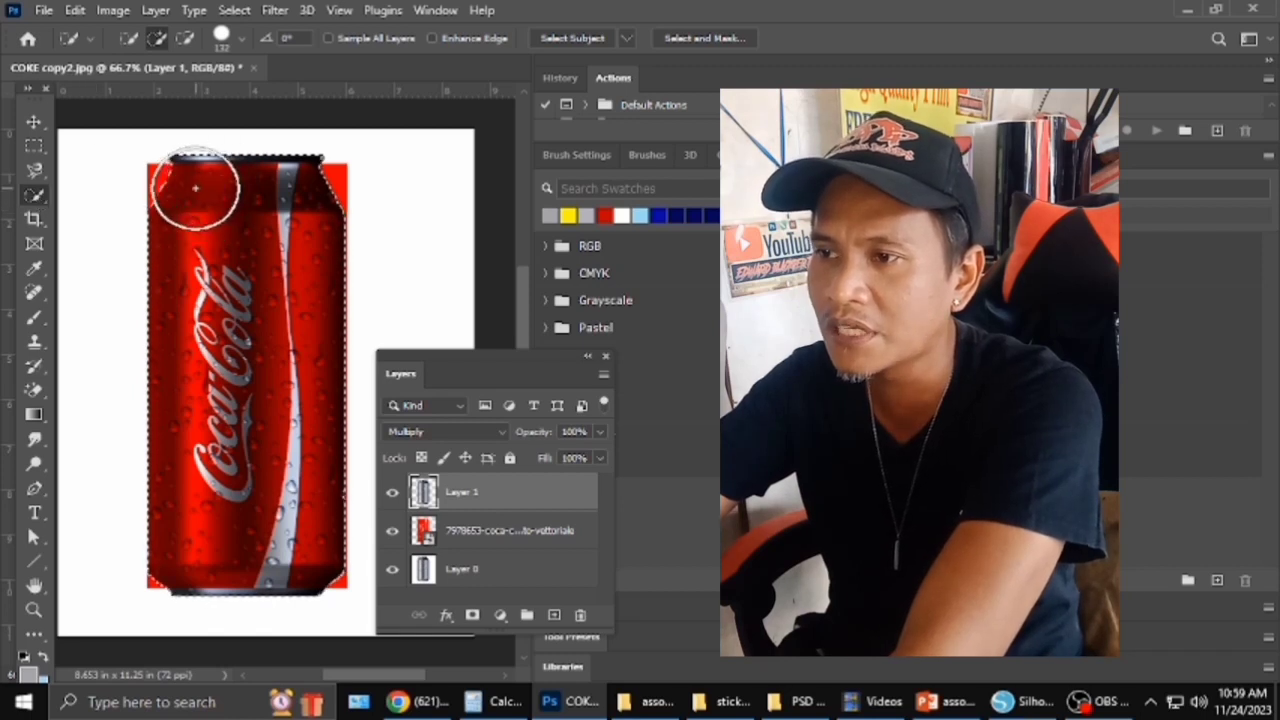
right_click(38, 198)
click(92, 213)
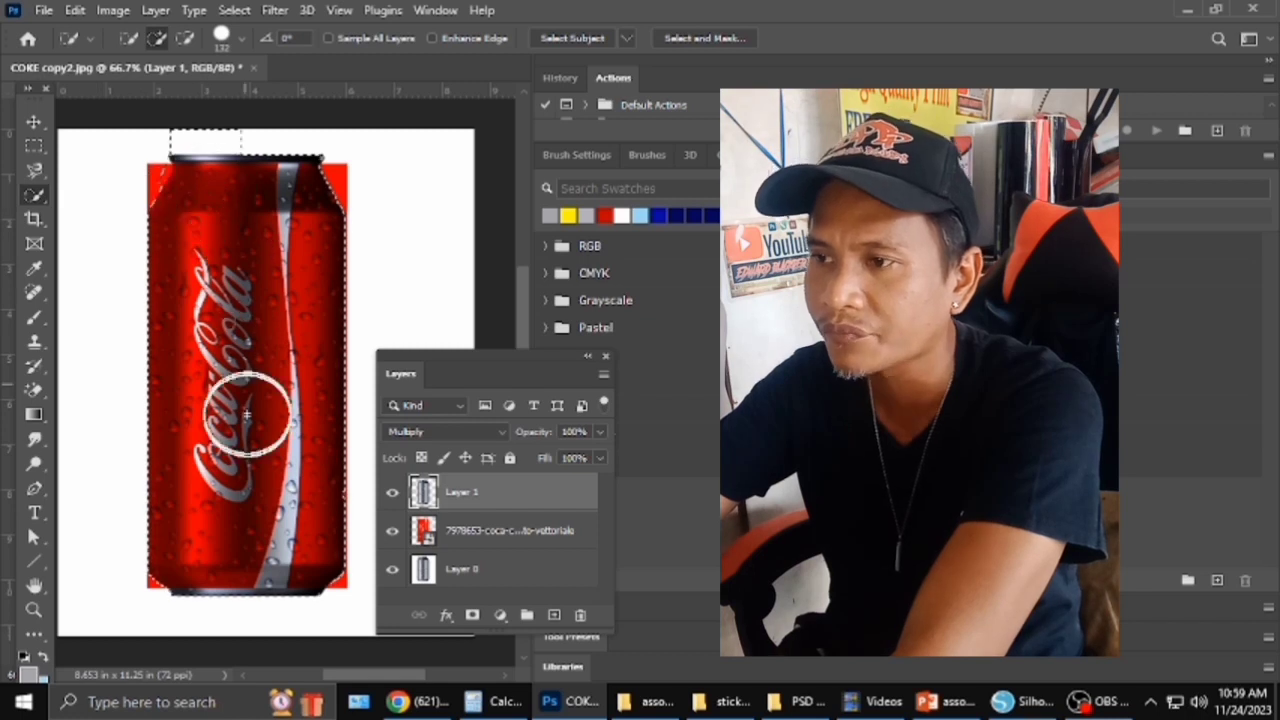
key(ctrl+z)
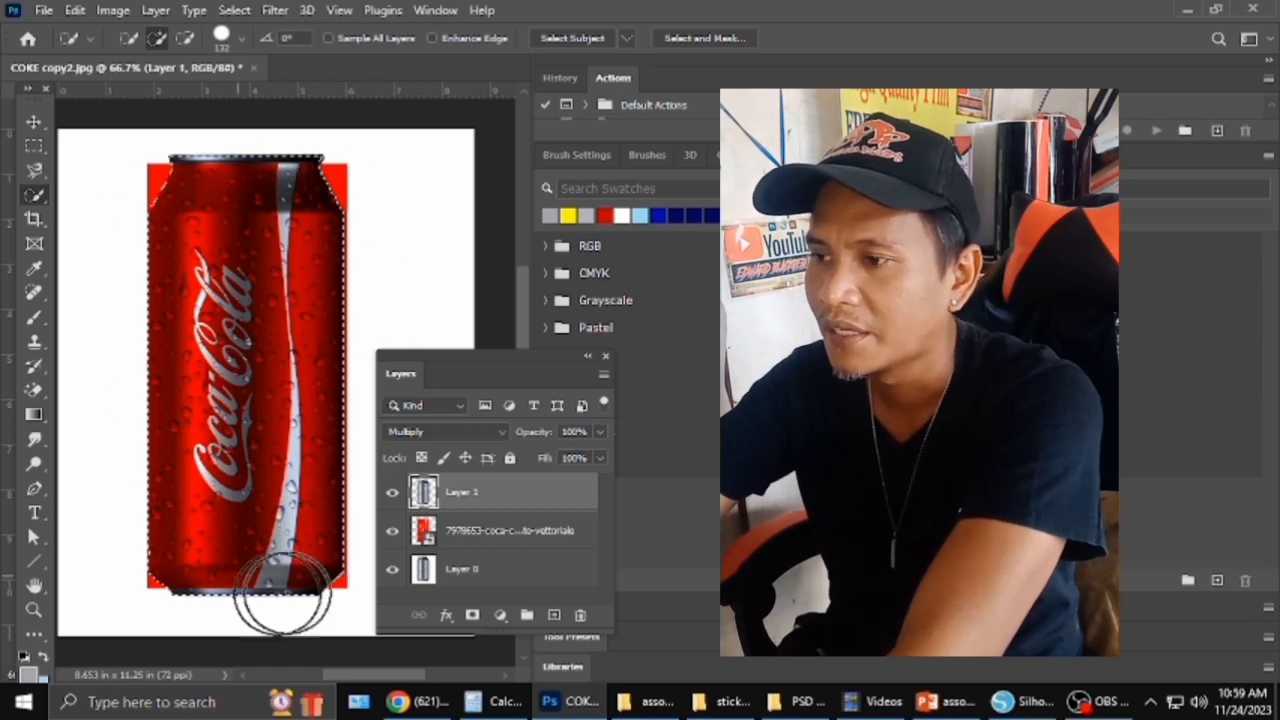
Add a layer mask to the Coca-Cola label layer from the can selection to hide the label outside the can.
click(452, 537)
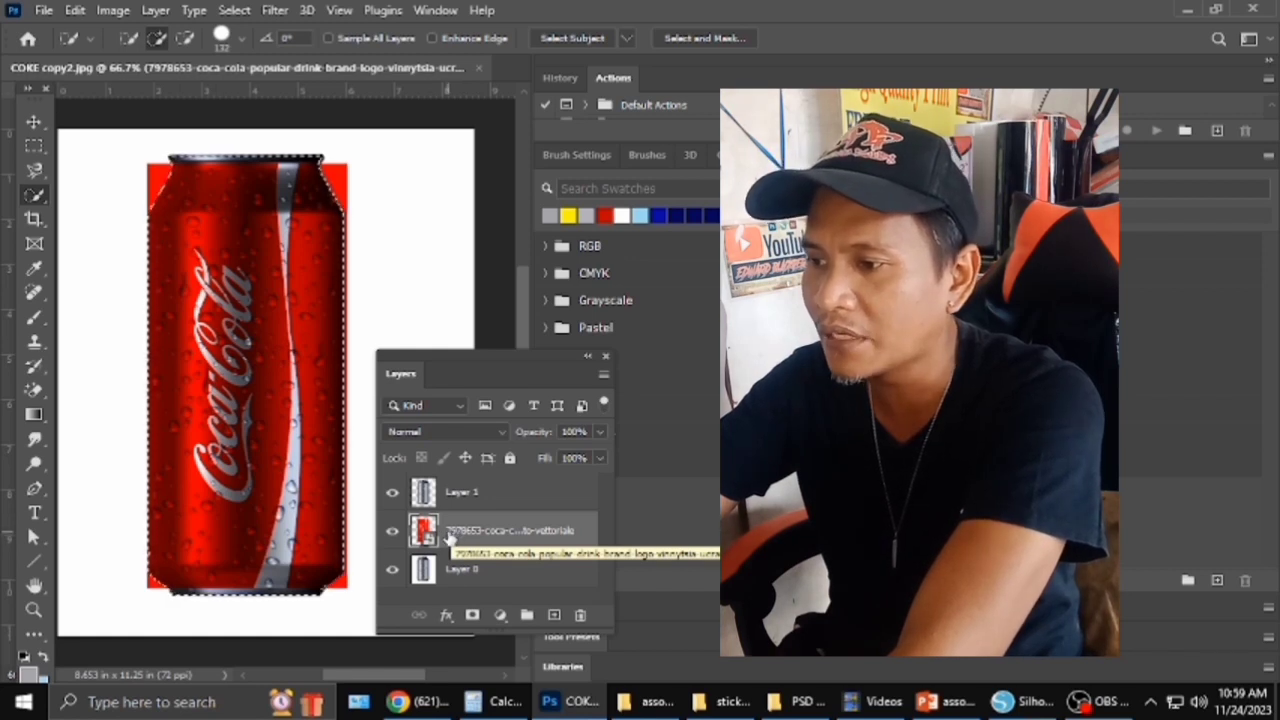
click(471, 616)
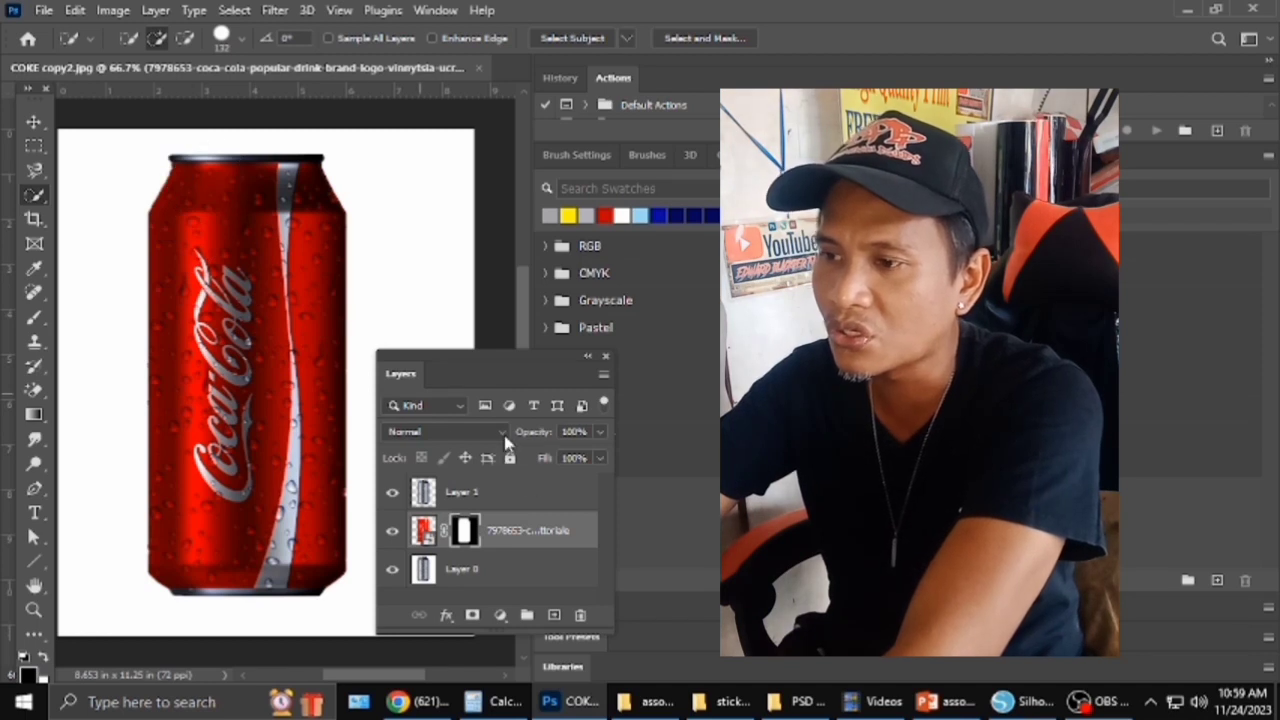
Try the Multiply blending mode on the masked Coca-Cola label layer.
click(504, 433)
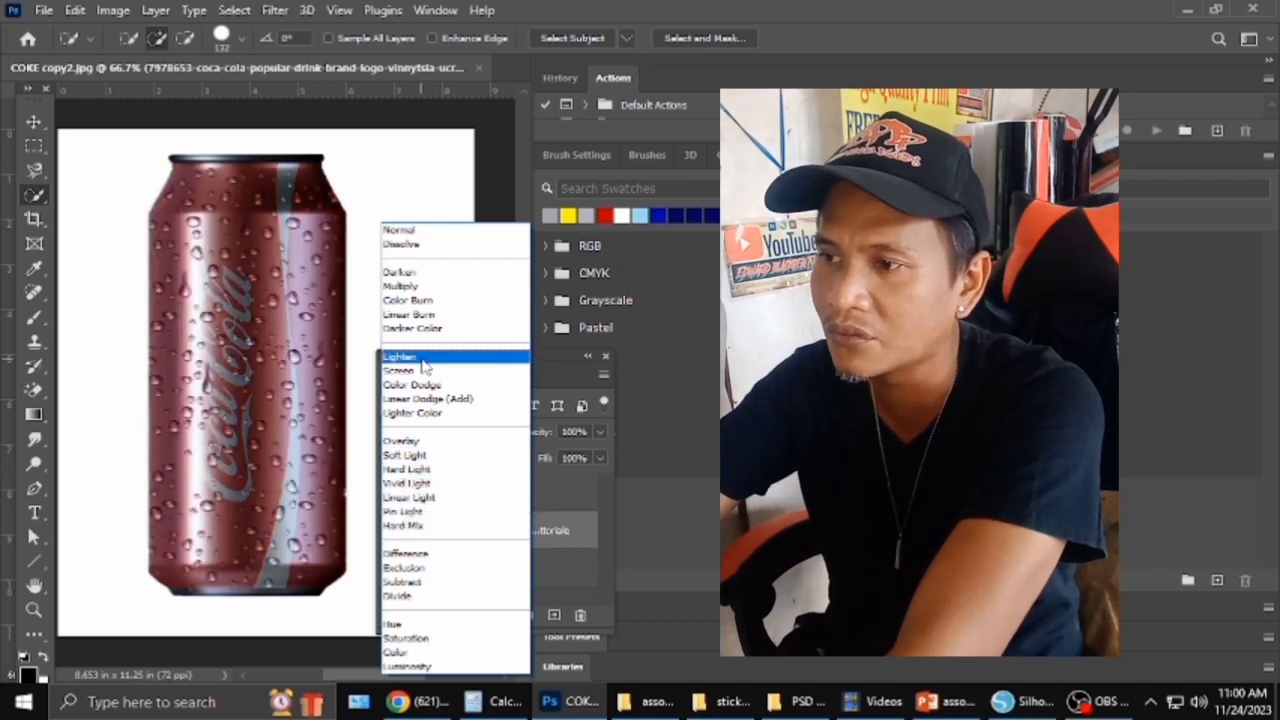
click(418, 286)
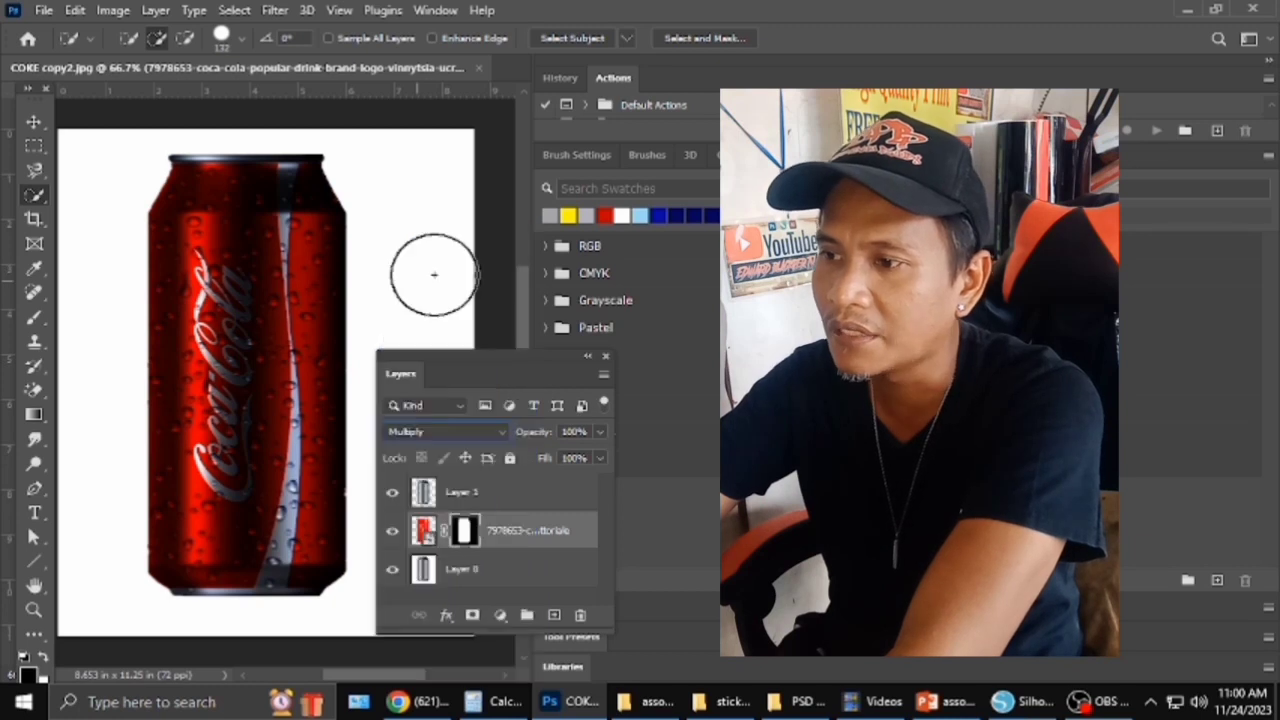
key(ctrl+z)
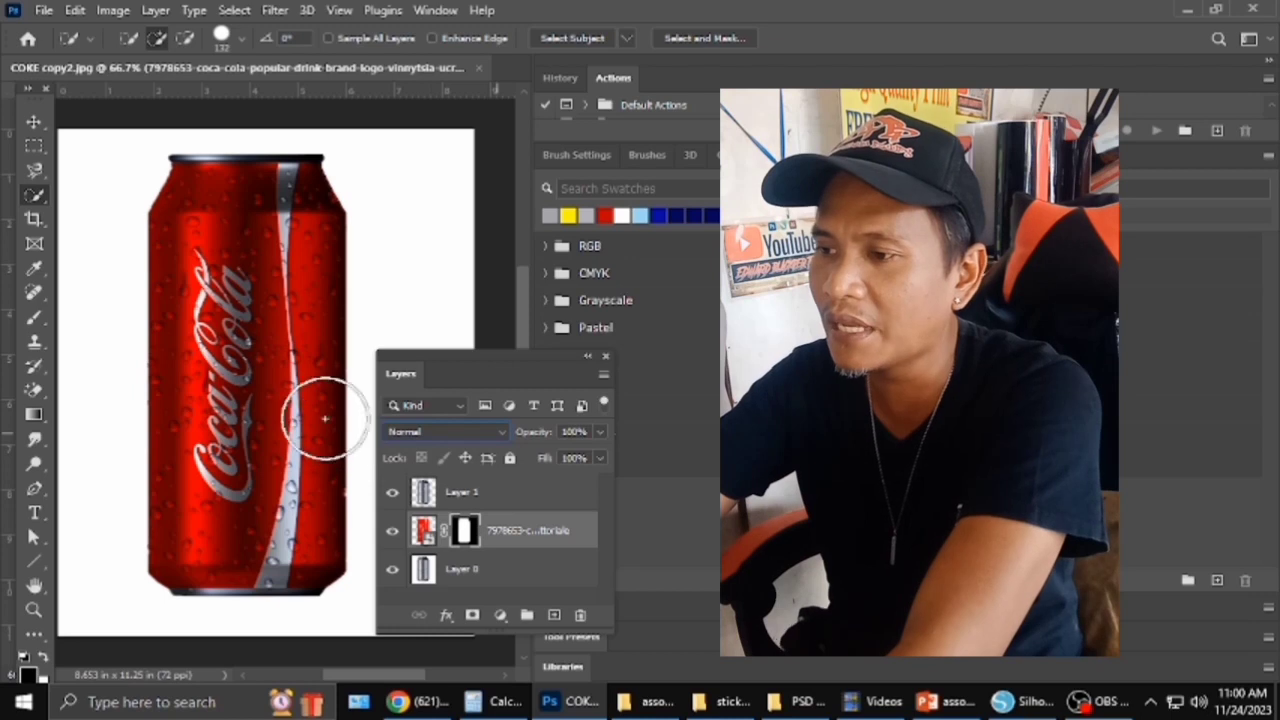
Add a Hue/Saturation adjustment layer above the label with hue -2, saturation +48 and lightness -1.
right_click(488, 541)
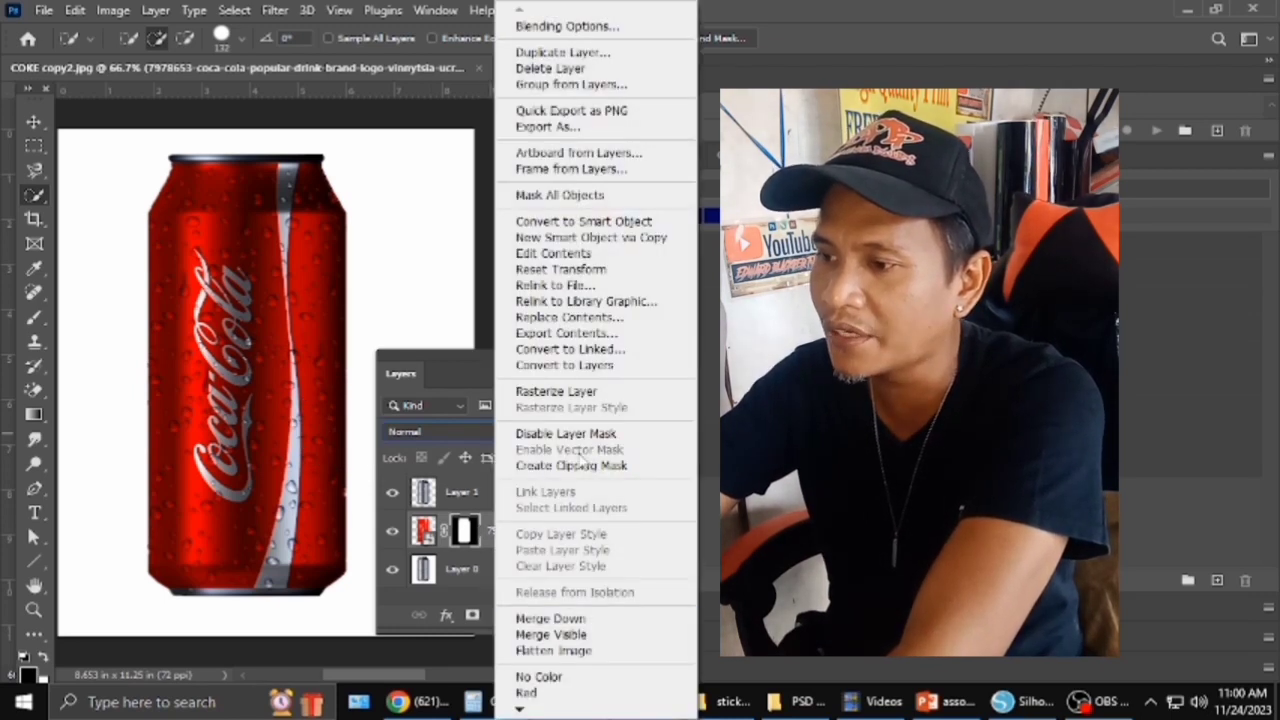
click(487, 622)
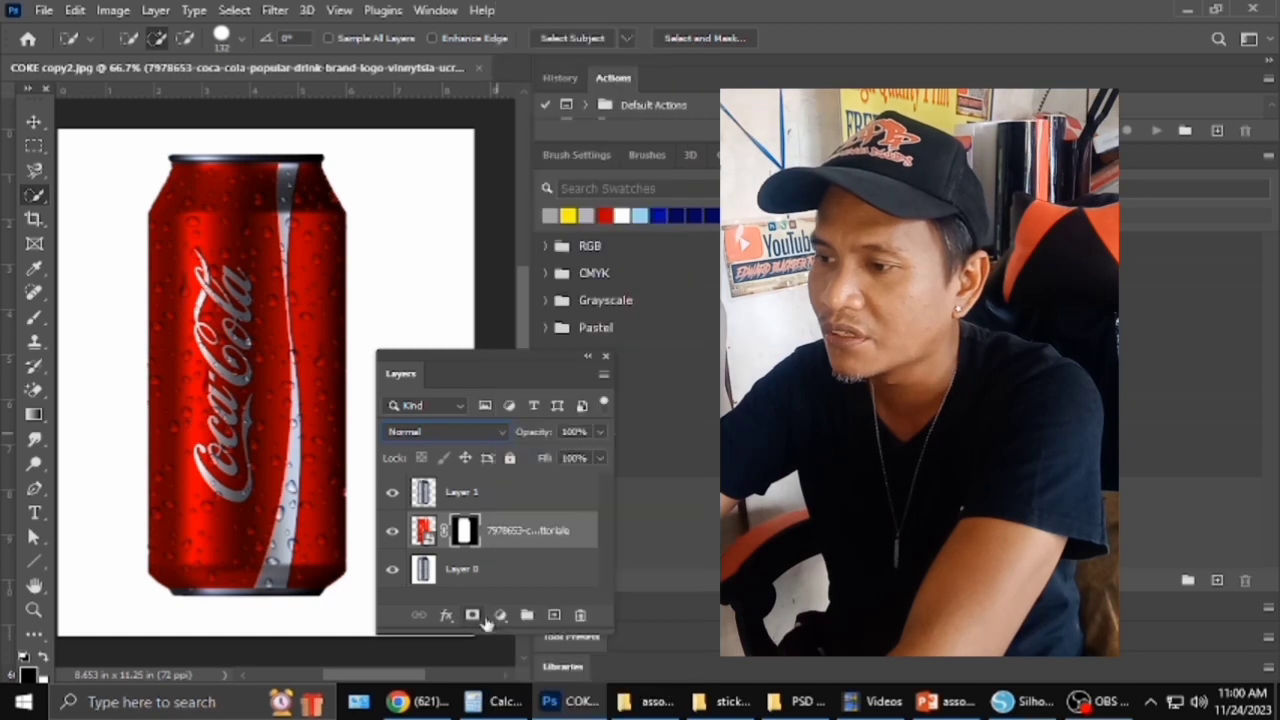
click(499, 617)
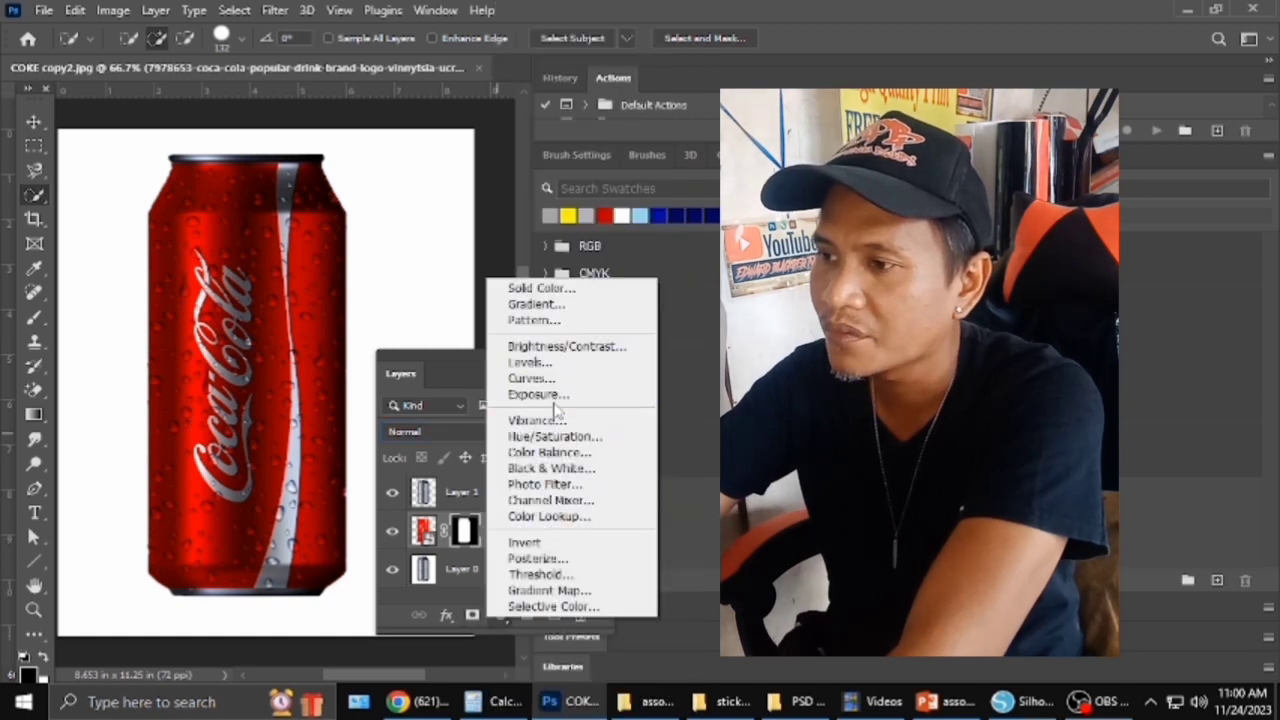
click(560, 436)
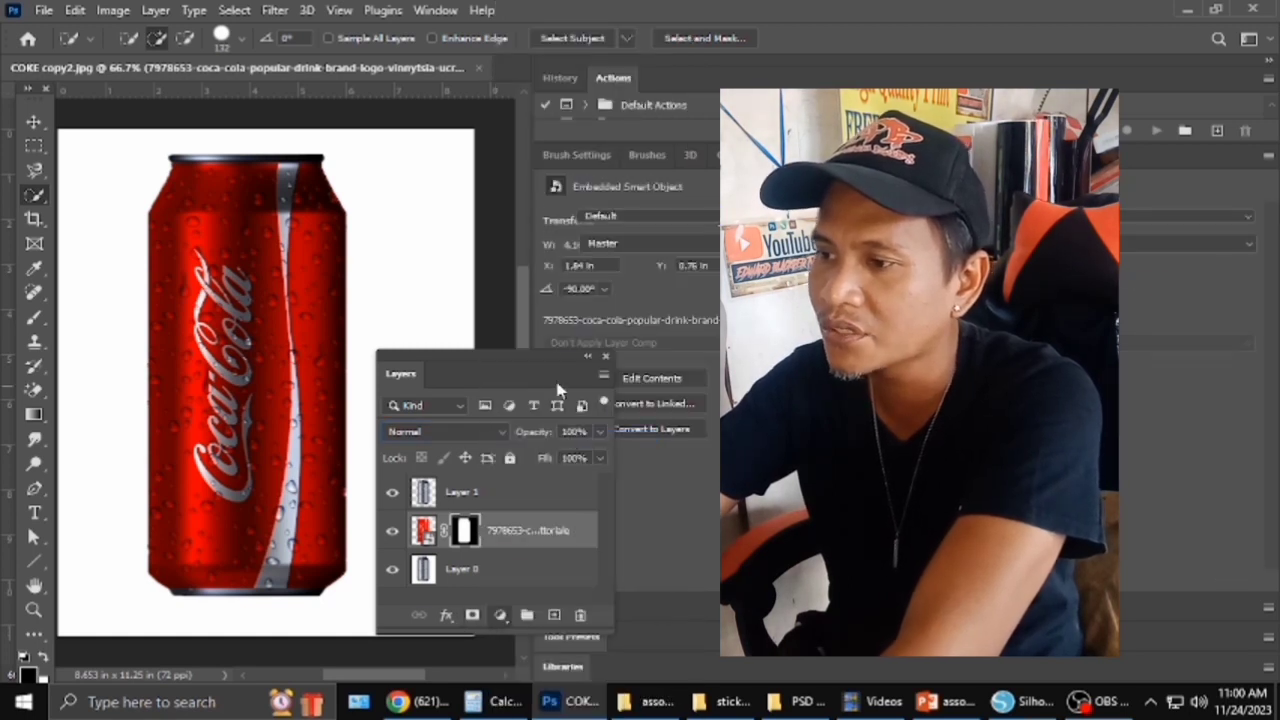
drag(900, 325, 1062, 340)
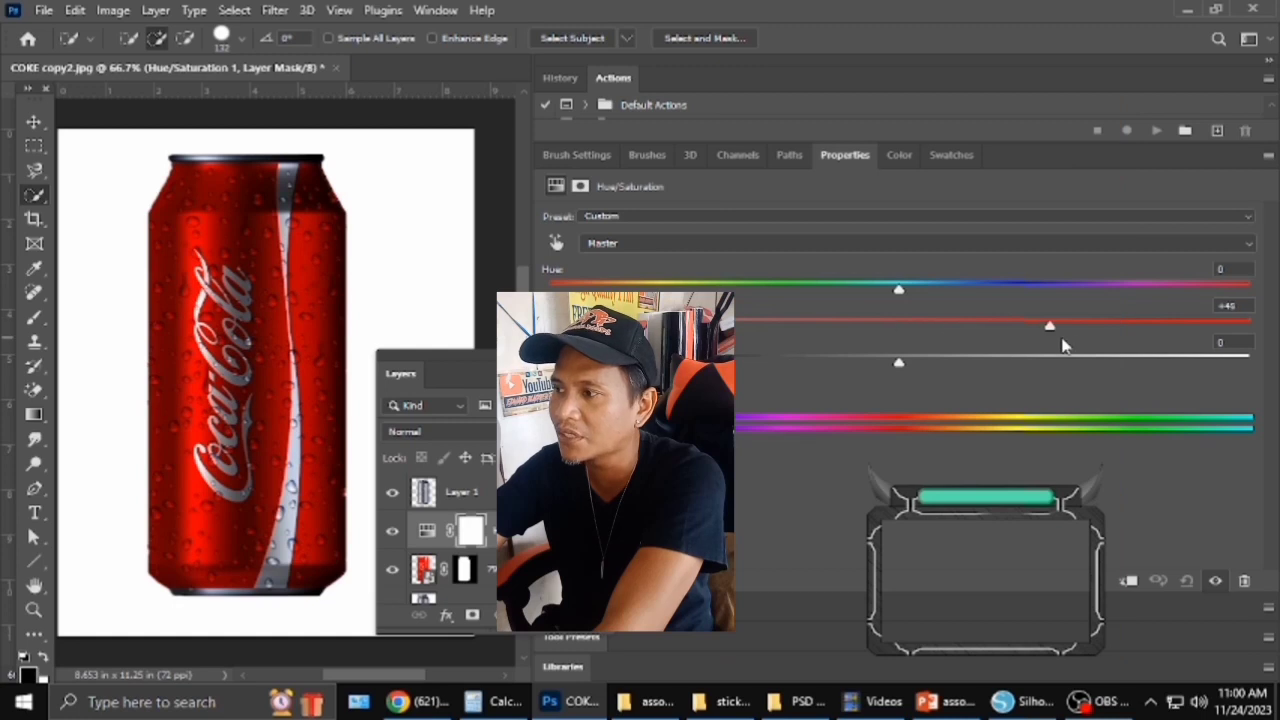
mouse_move(900, 289)
mouse_down()
mouse_move(1029, 289)
mouse_move(808, 291)
mouse_move(876, 295)
mouse_up()
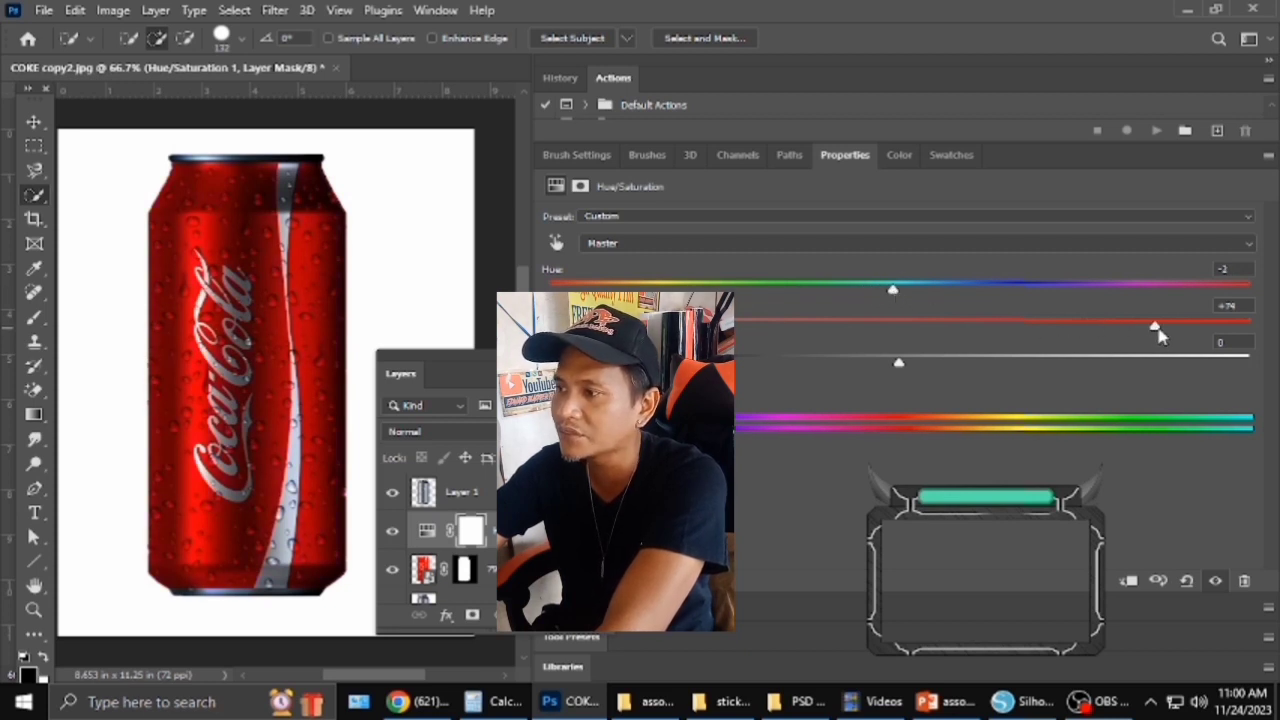
drag(958, 370, 908, 365)
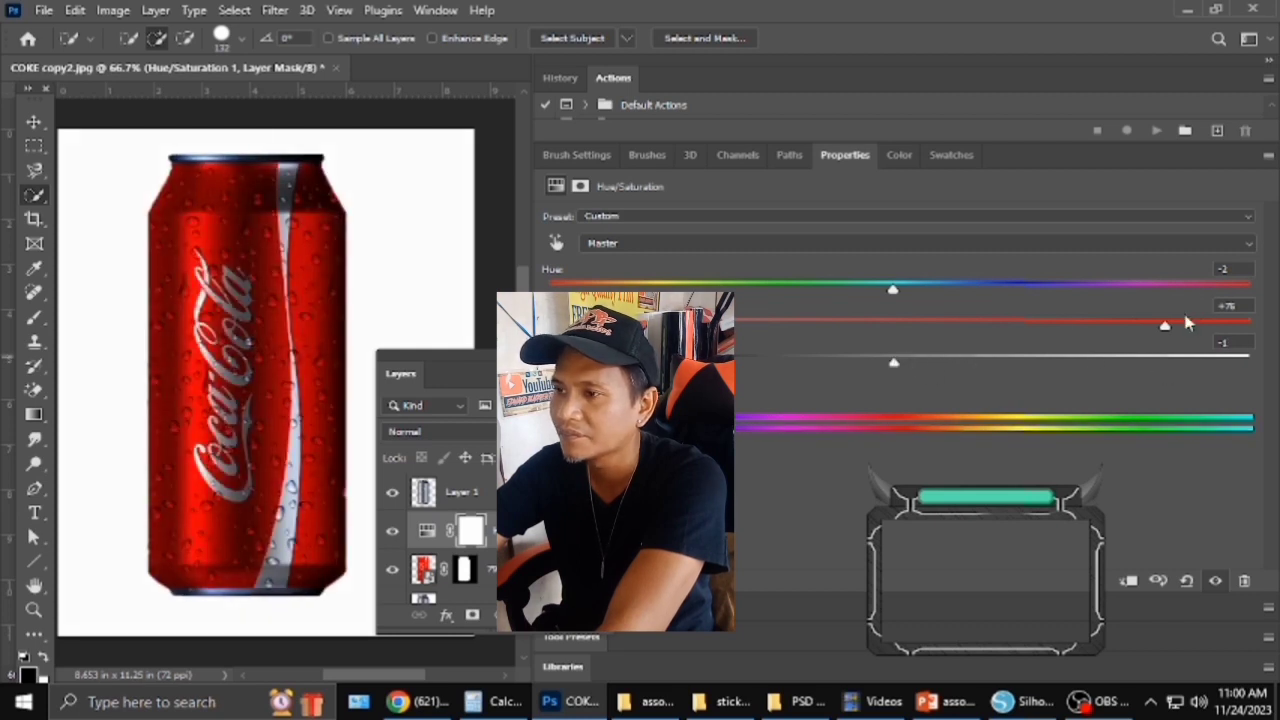
drag(1187, 339, 1068, 339)
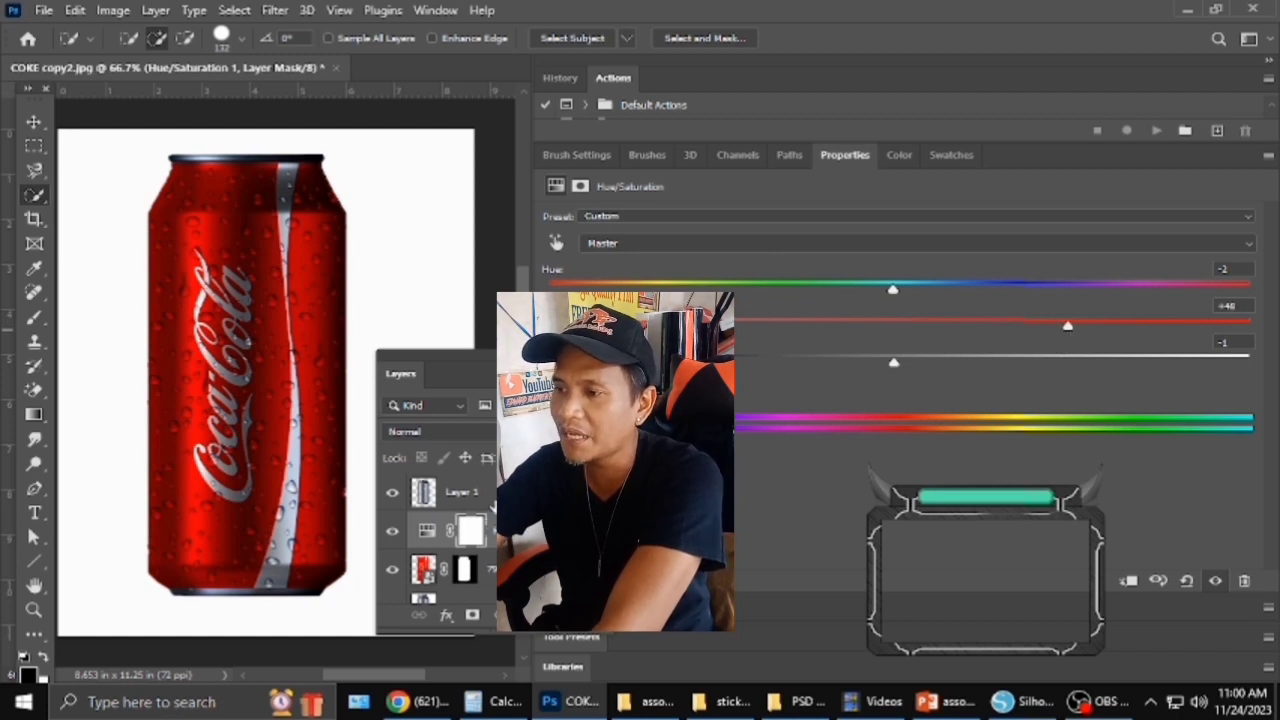
Delete the layer mask of the Hue/Saturation adjustment layer.
click(462, 492)
click(513, 533)
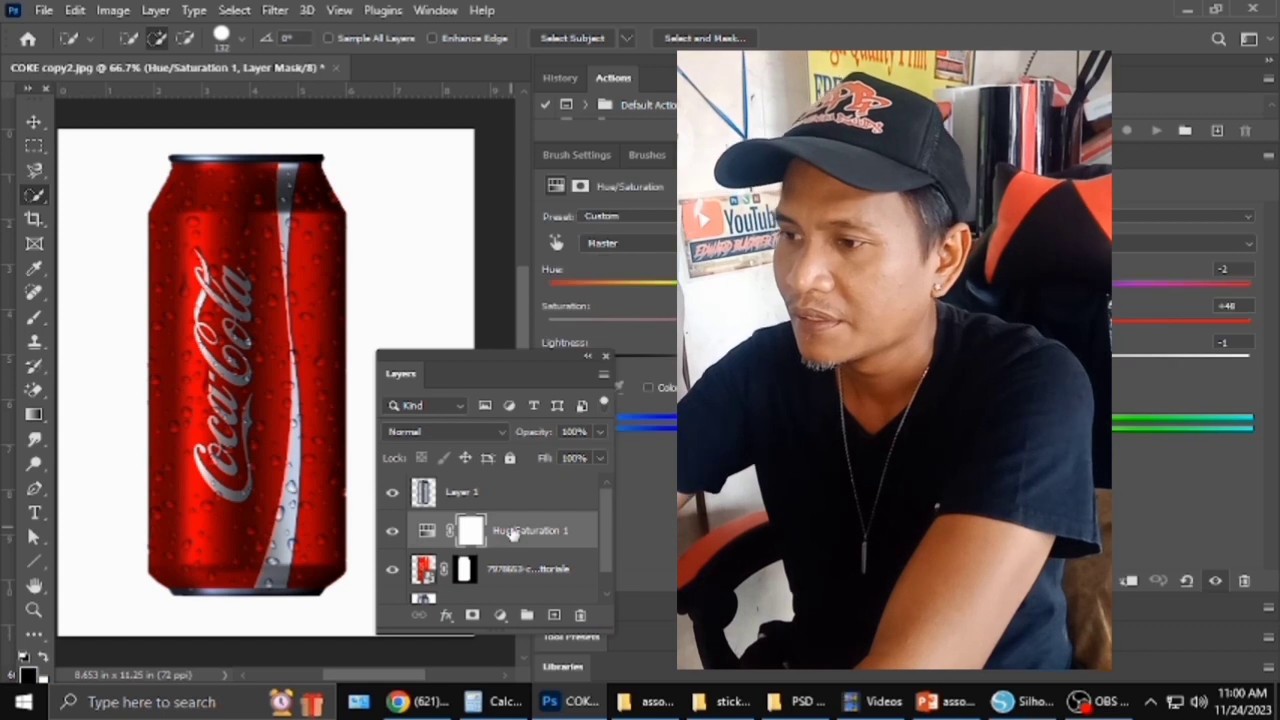
key(Delete)
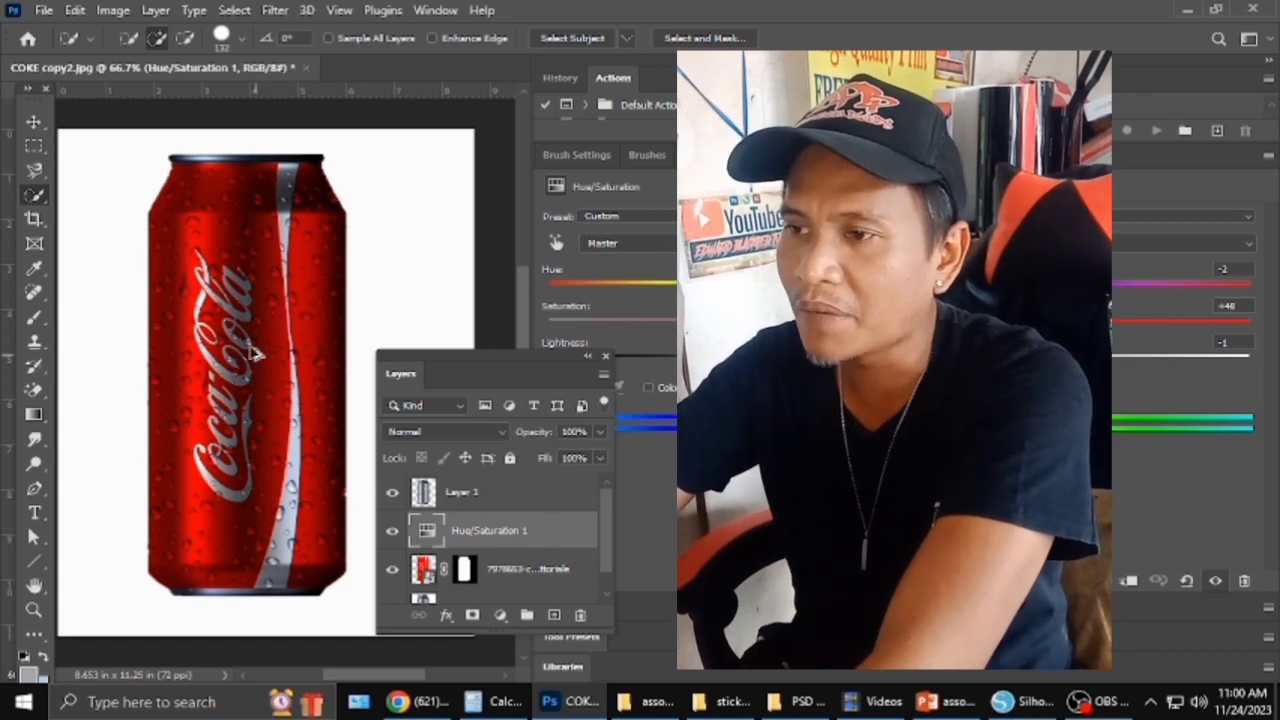
scroll(255, 352, up, 1)
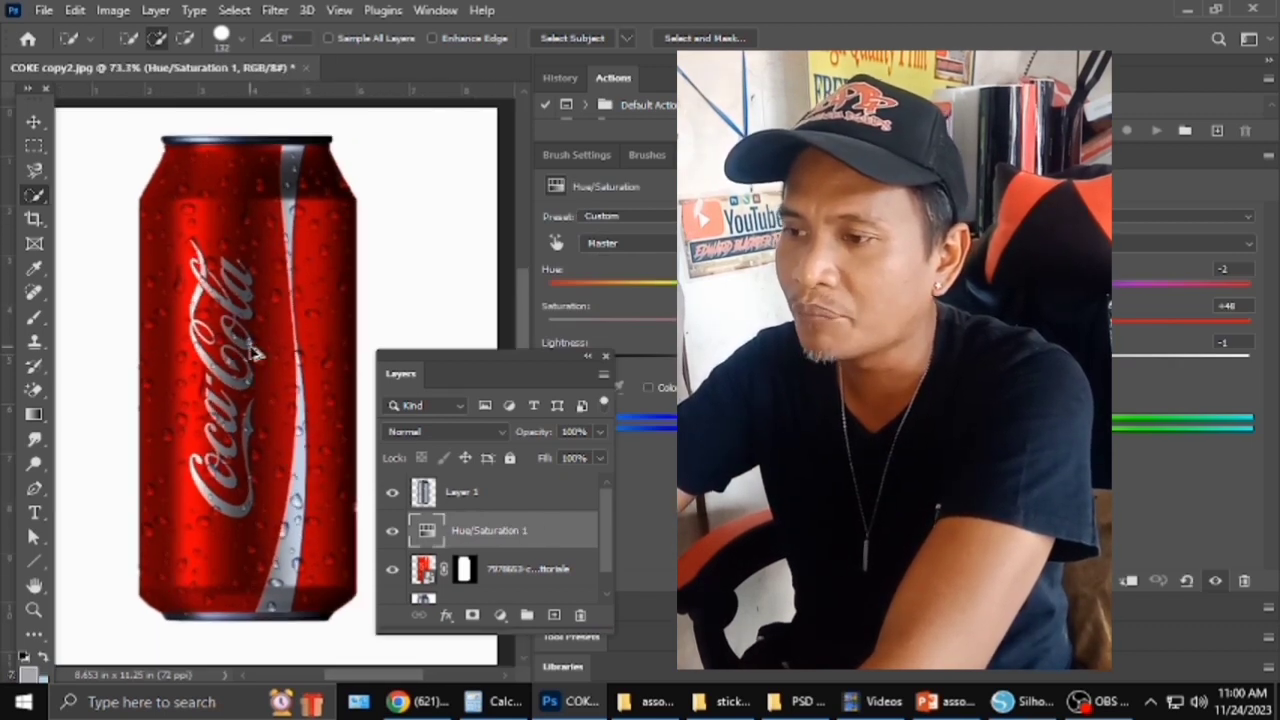